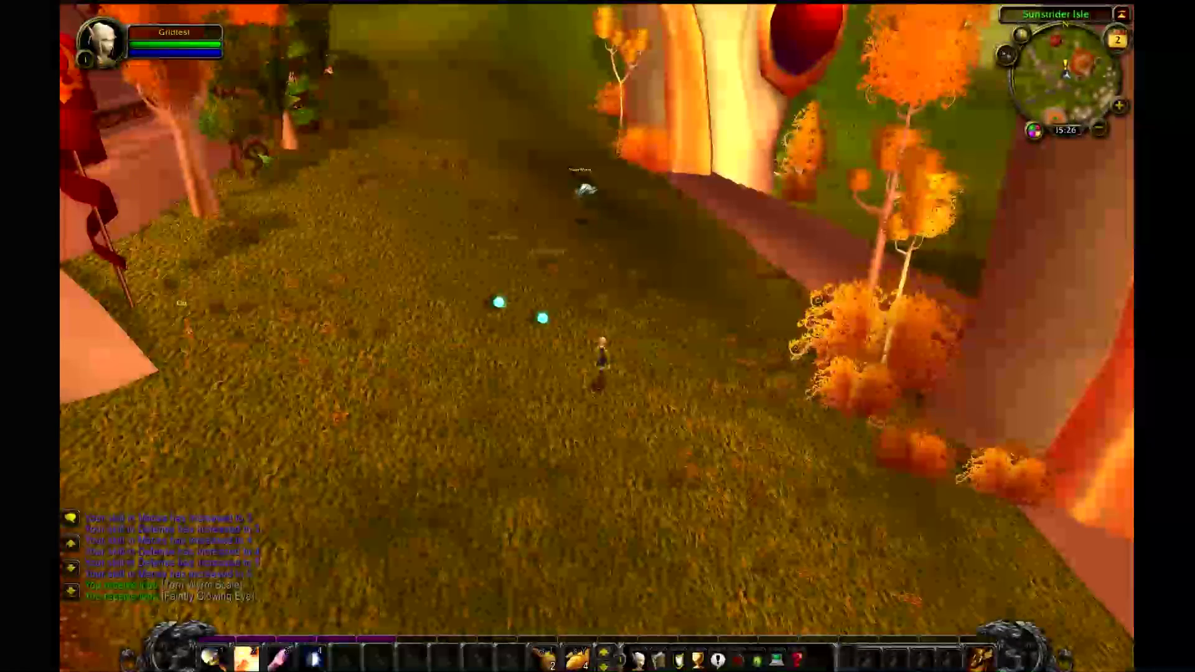
Open the Grid addon's configuration window with the chat command /grid config.
left_click_drag(598, 336, 586, 316)
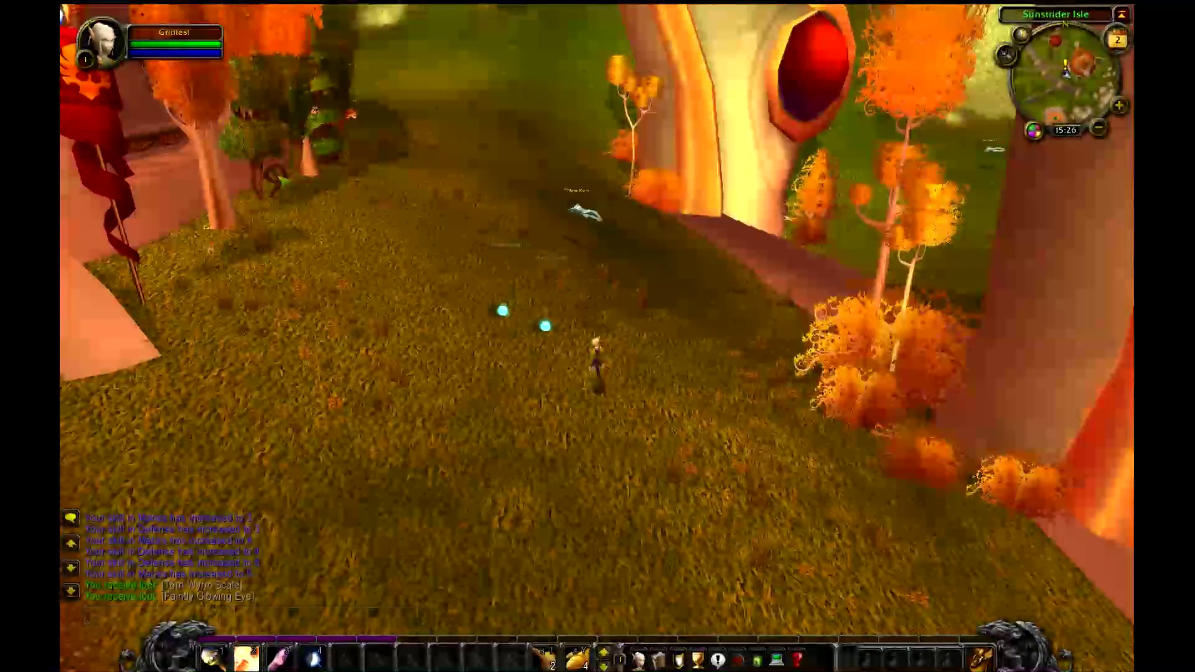
type("/grid")
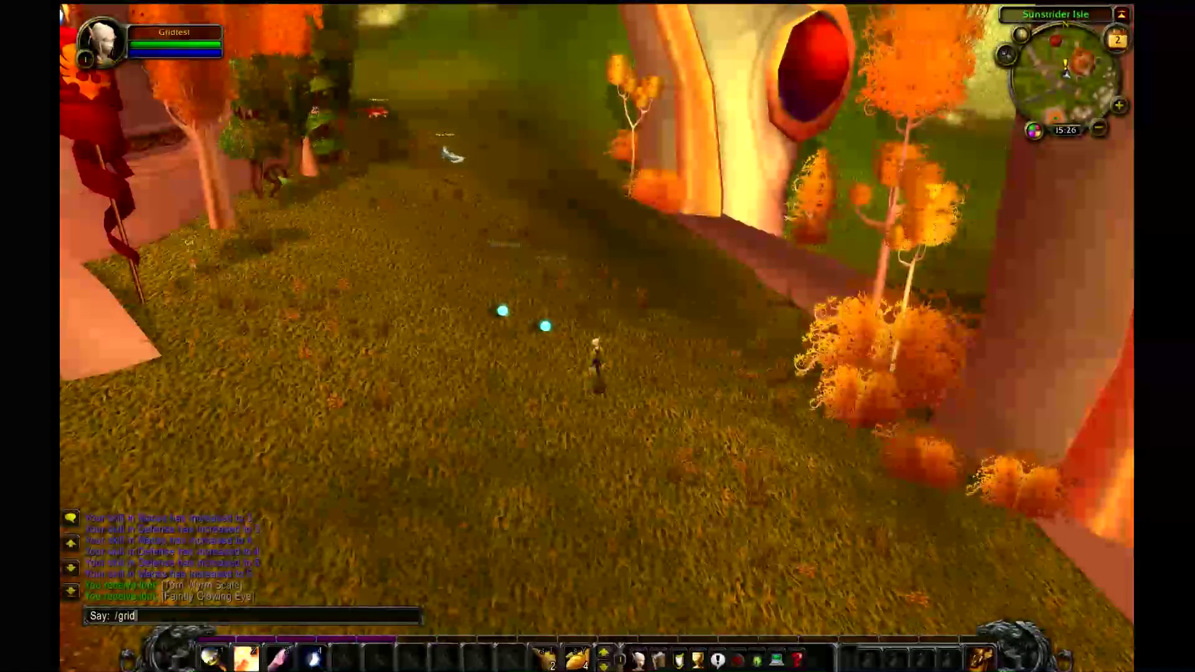
type(" config")
key("Return")
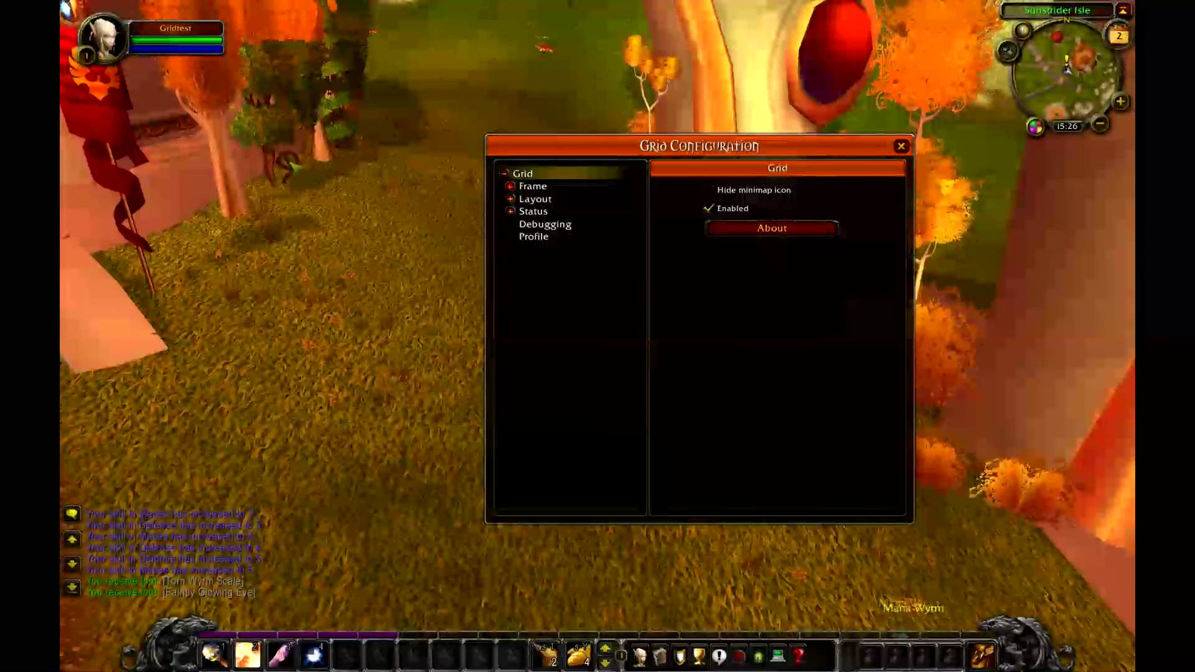
Switch the Grid profile to New and move the configuration window clear of the grid frame.
left_click(510, 185)
left_click(510, 185)
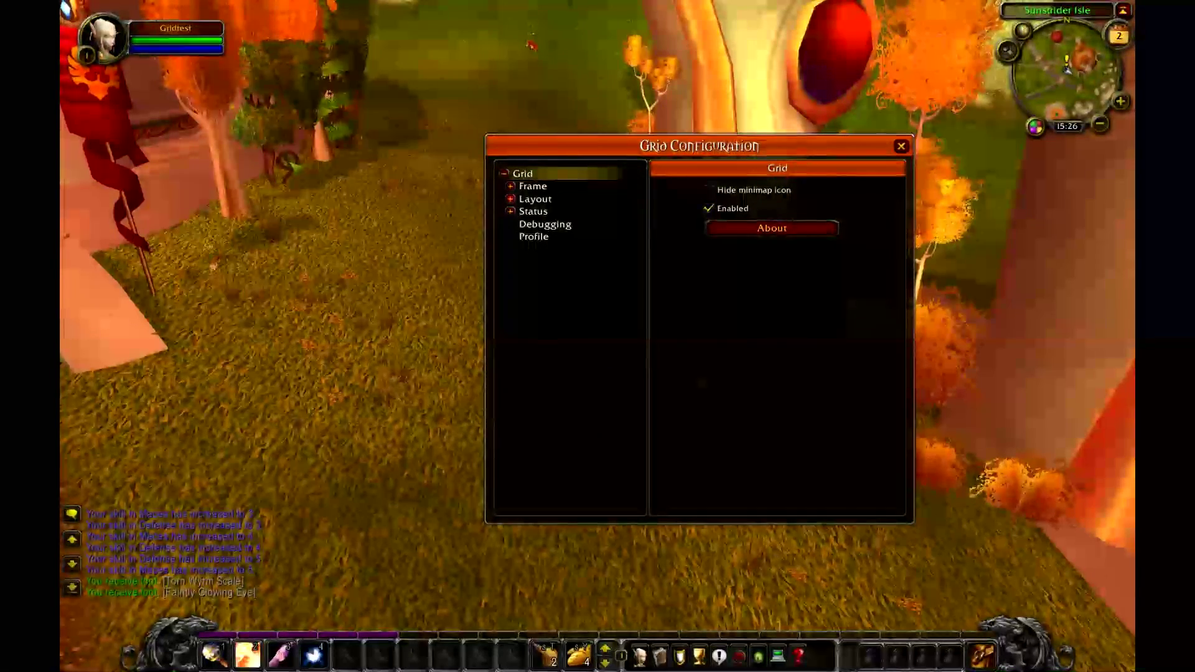
left_click(510, 199)
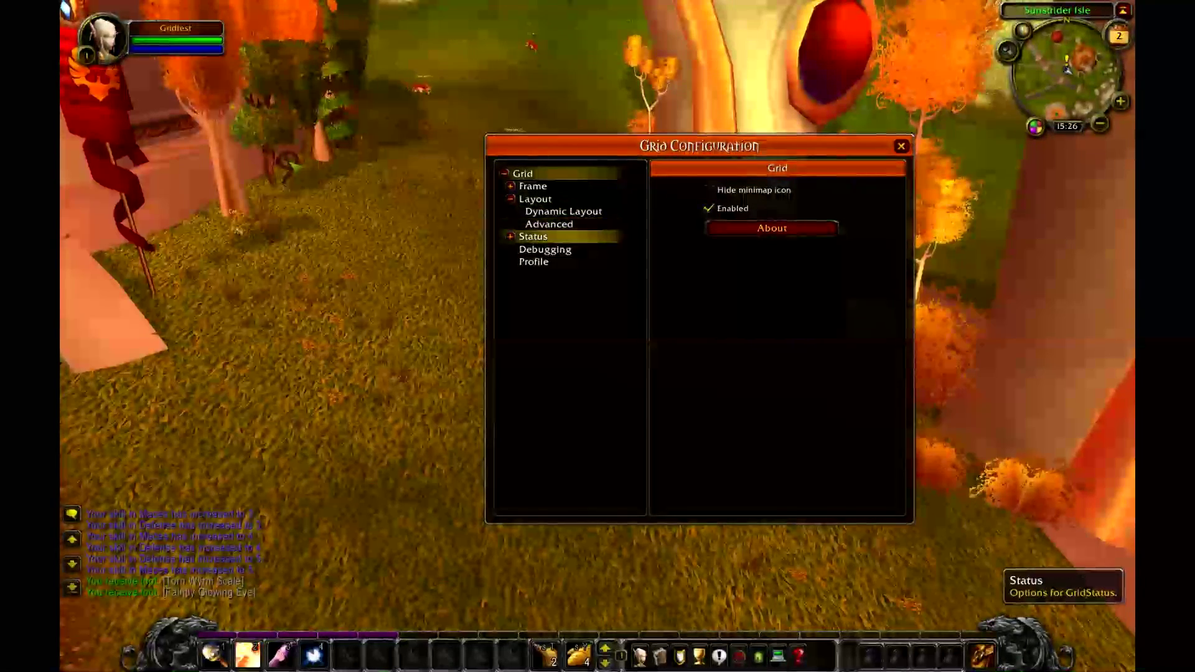
left_click(533, 261)
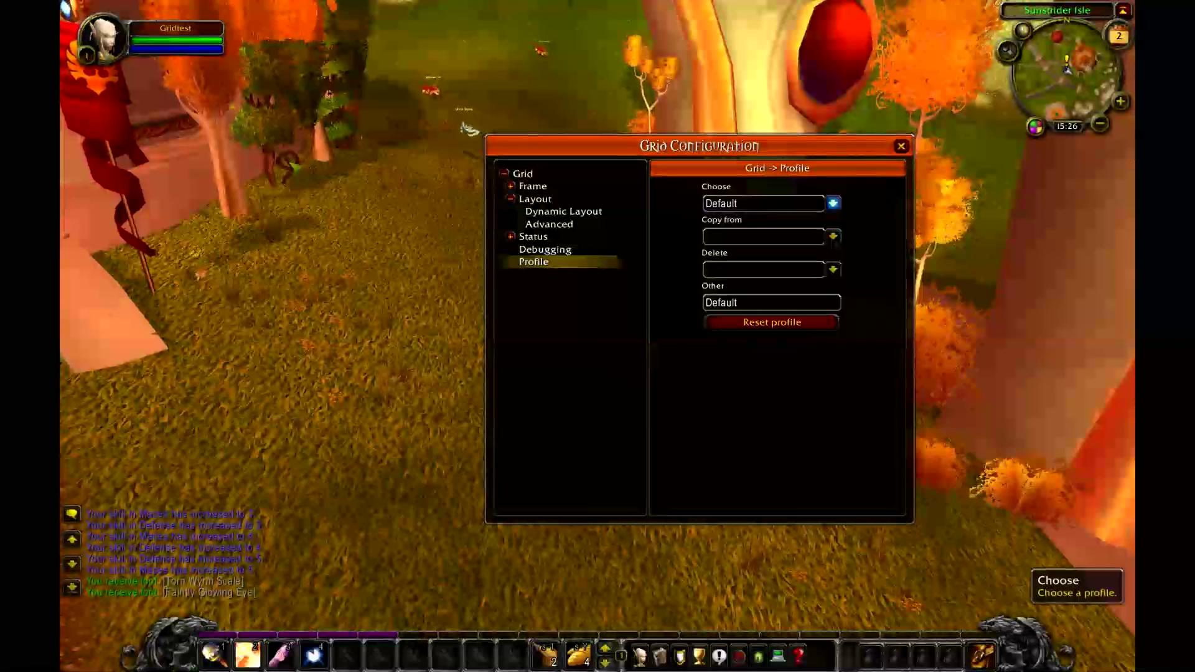
left_click(833, 203)
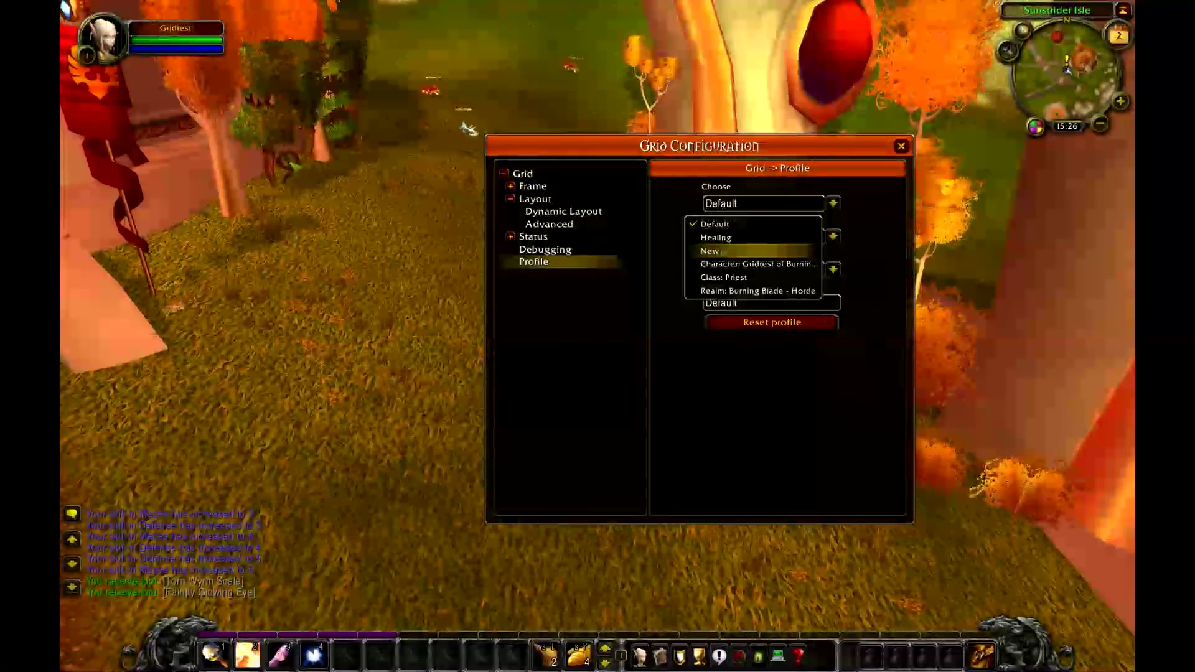
left_click(710, 250)
left_click_drag(693, 140, 631, 83)
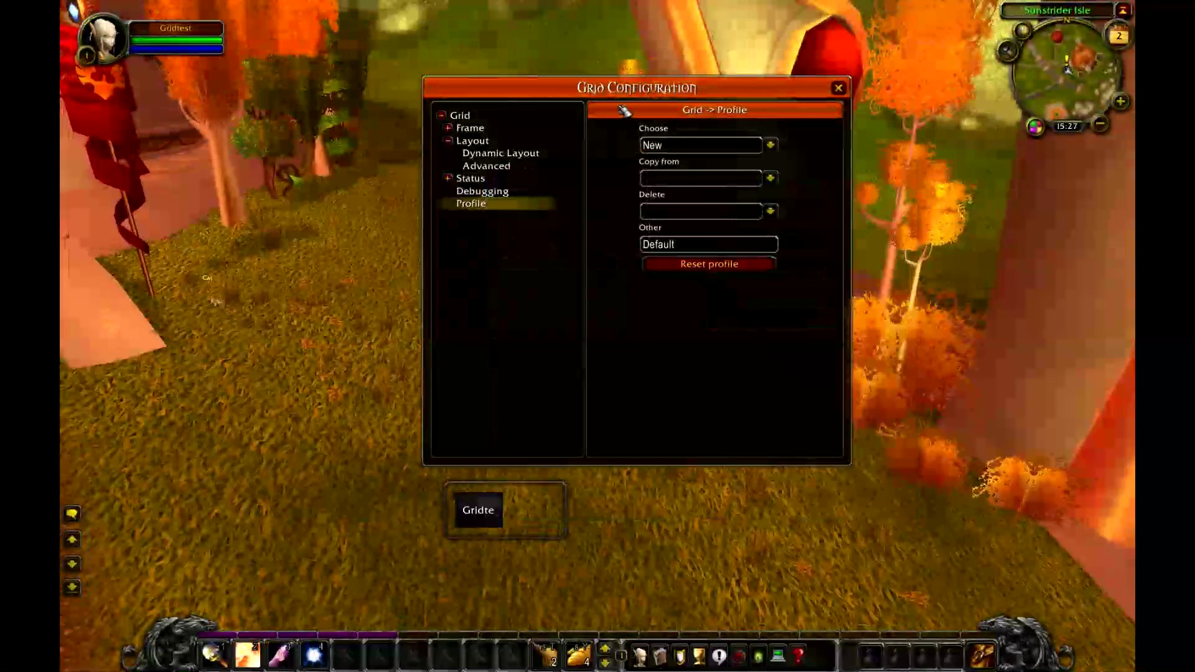
Turn off the frame lock in the Layout options and move the grid frame beside the configuration window.
left_click(507, 145)
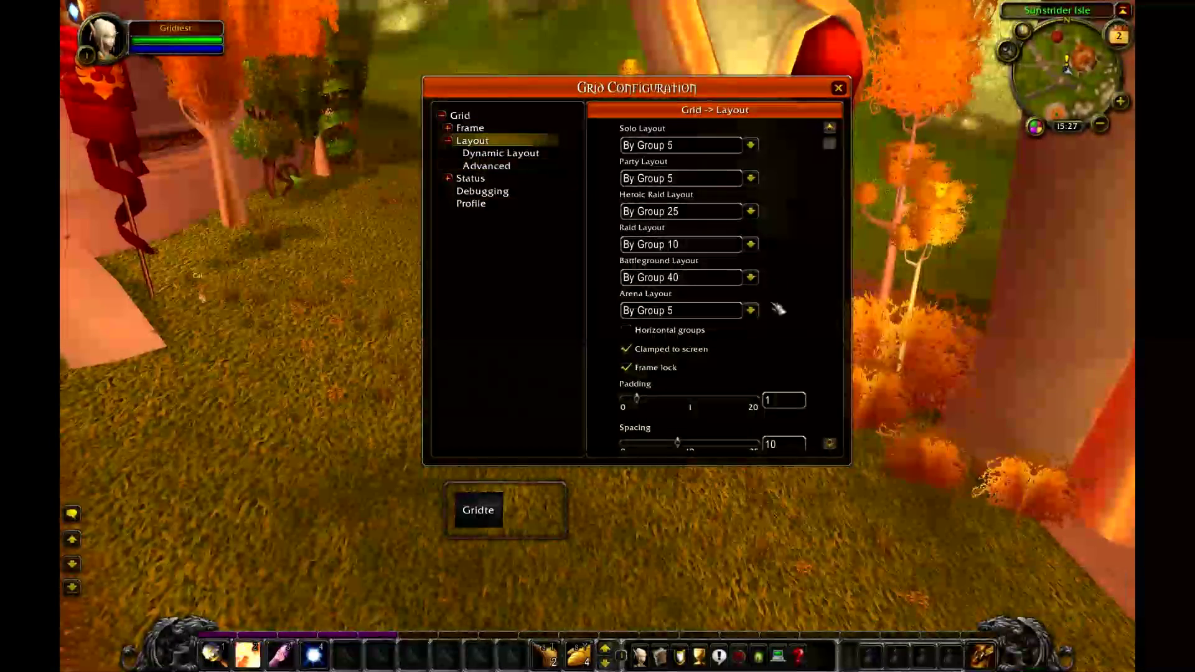
scroll(771, 311, "down", 1)
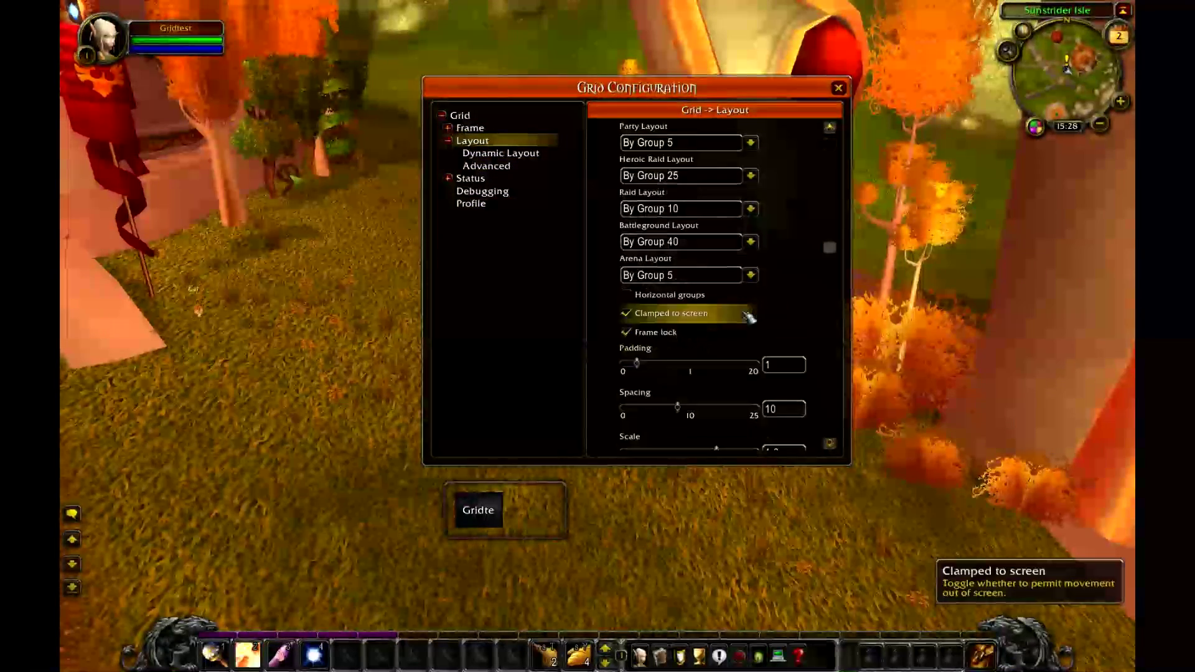
left_click(646, 336)
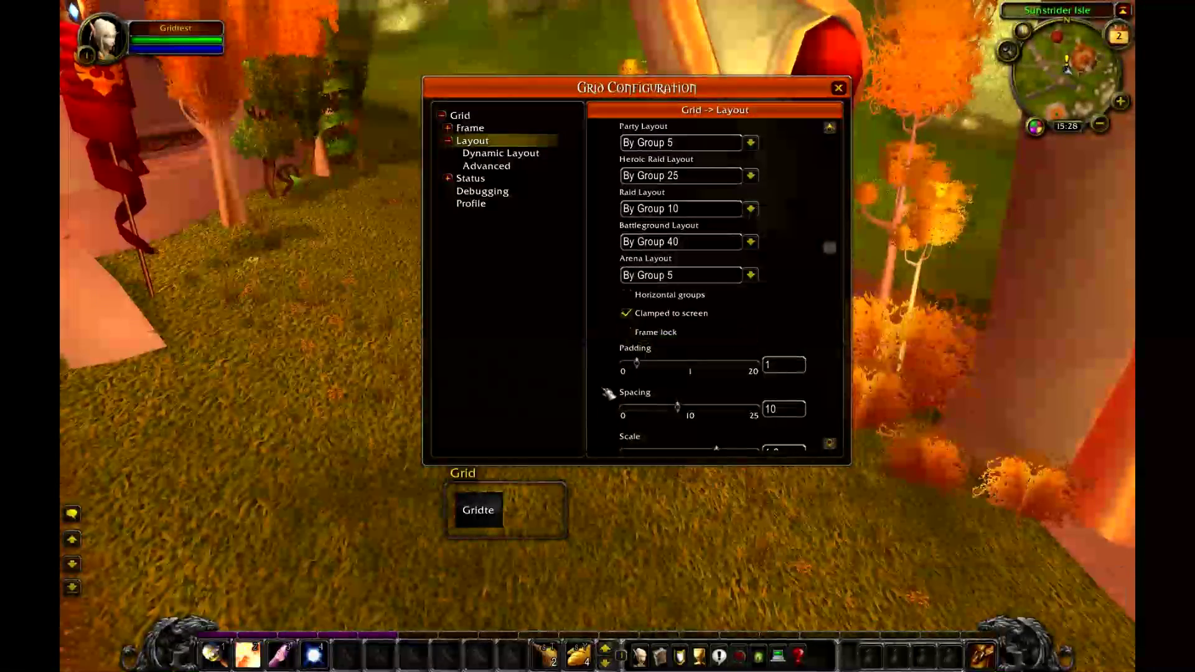
left_click_drag(475, 481, 203, 280)
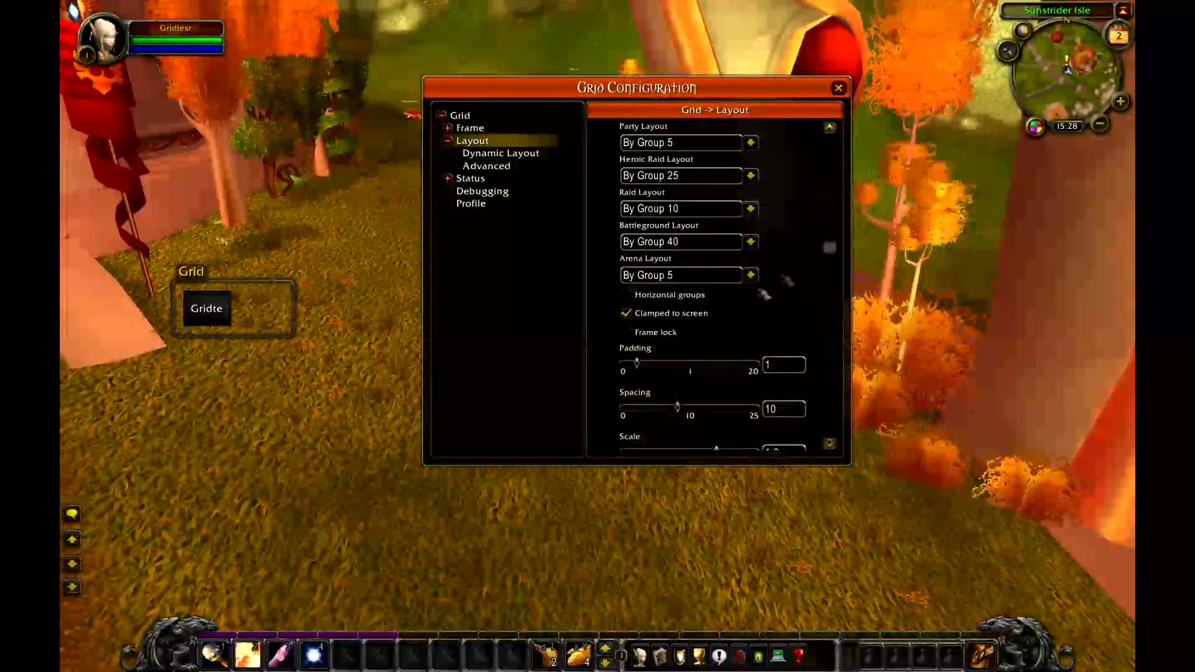
Set the grid layout's padding to 2 and its scale to 2.
scroll(808, 285, "down", 2)
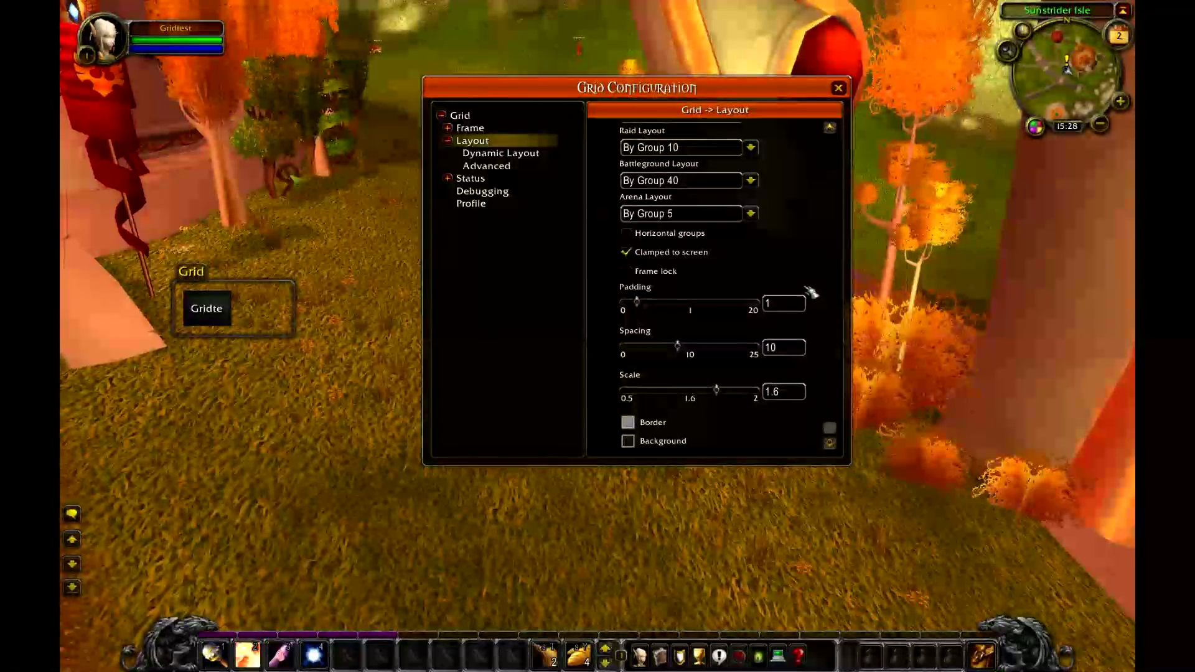
mouse_move(644, 305)
left_mouse_down()
mouse_move(685, 309)
mouse_move(643, 300)
left_mouse_up()
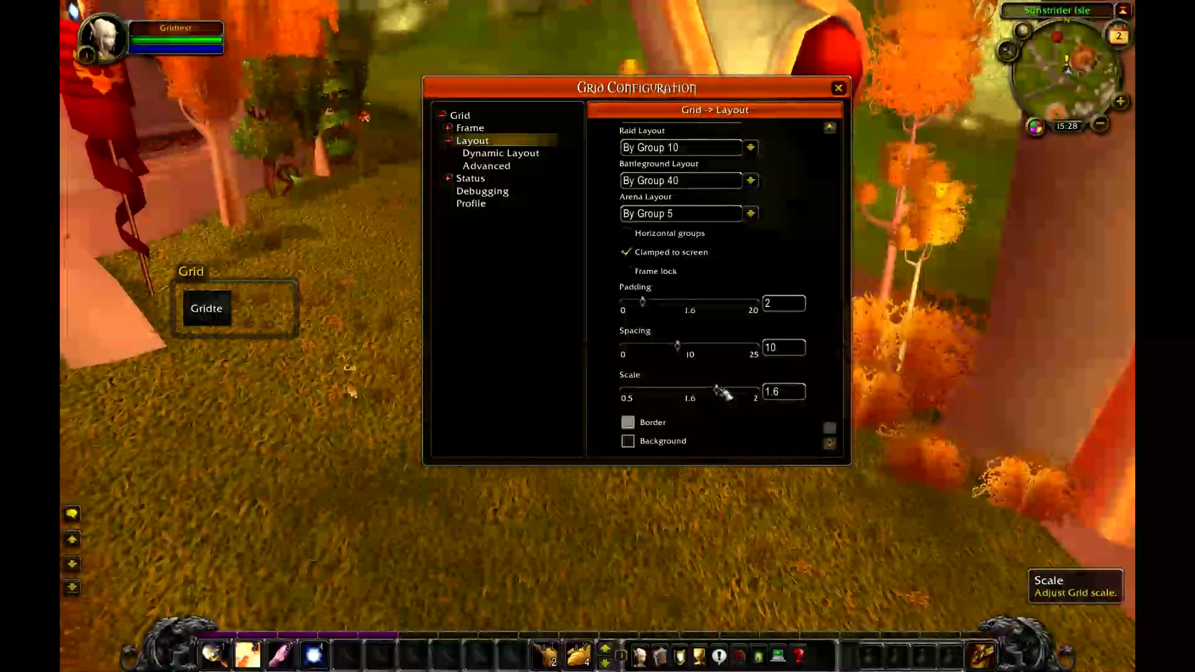
left_click_drag(720, 390, 756, 389)
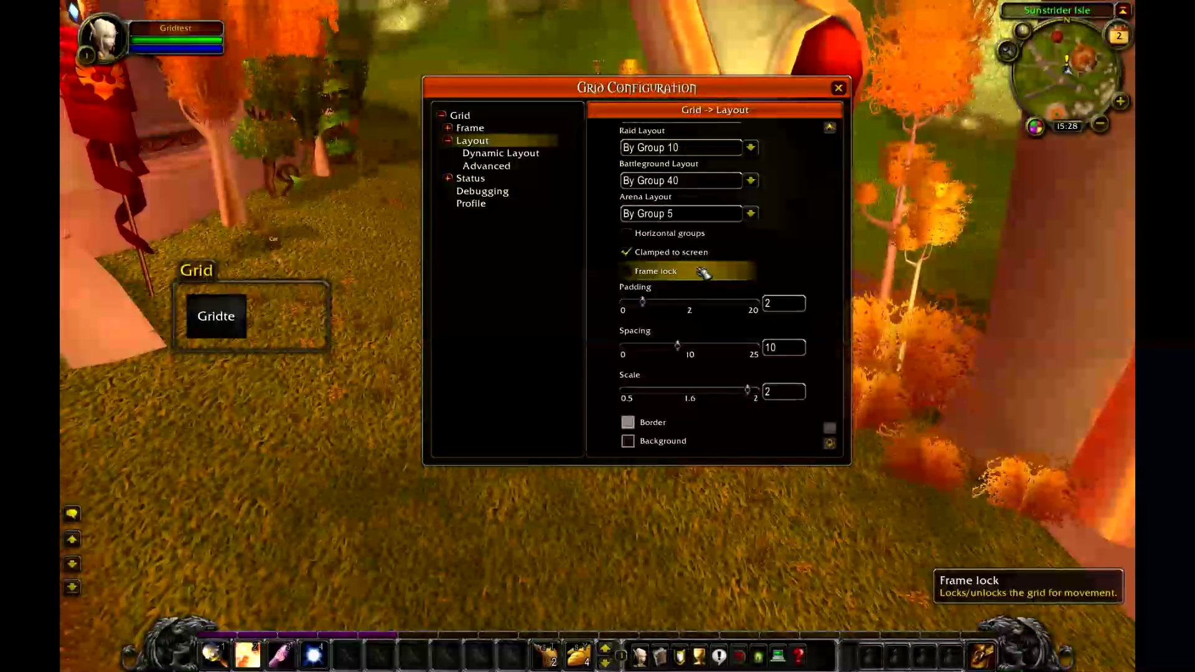
Set the Solo Layout to By Group 25 and move the grid frame a little farther from the configuration window.
scroll(741, 274, "up", 3)
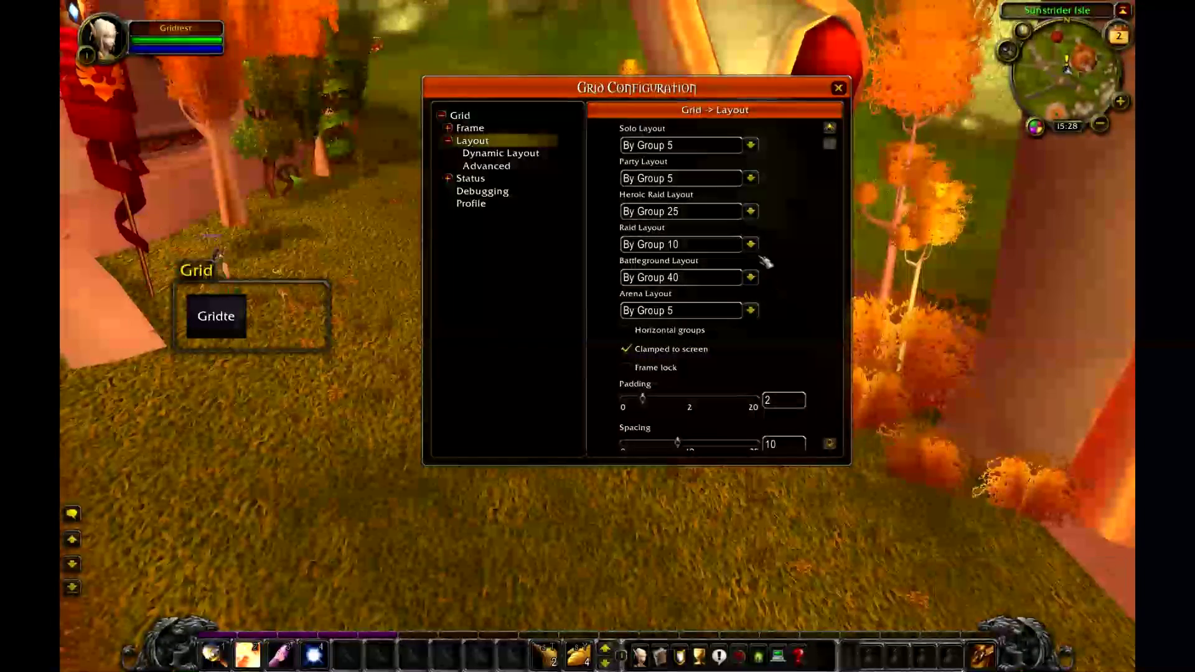
left_click(751, 145)
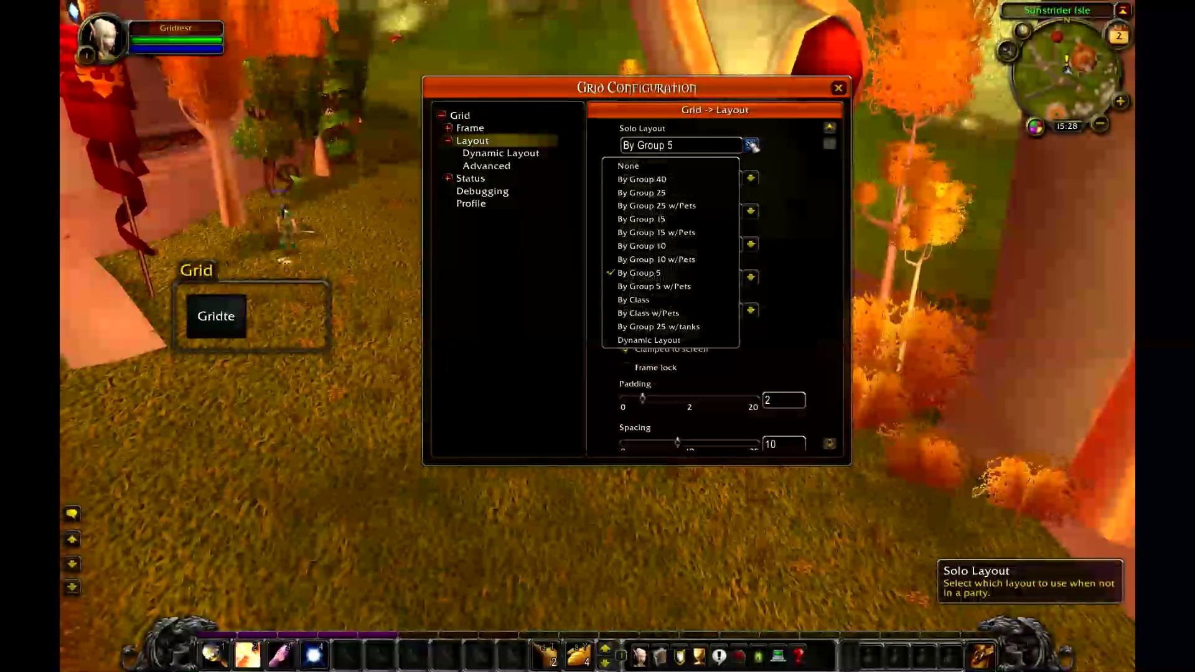
left_click(685, 192)
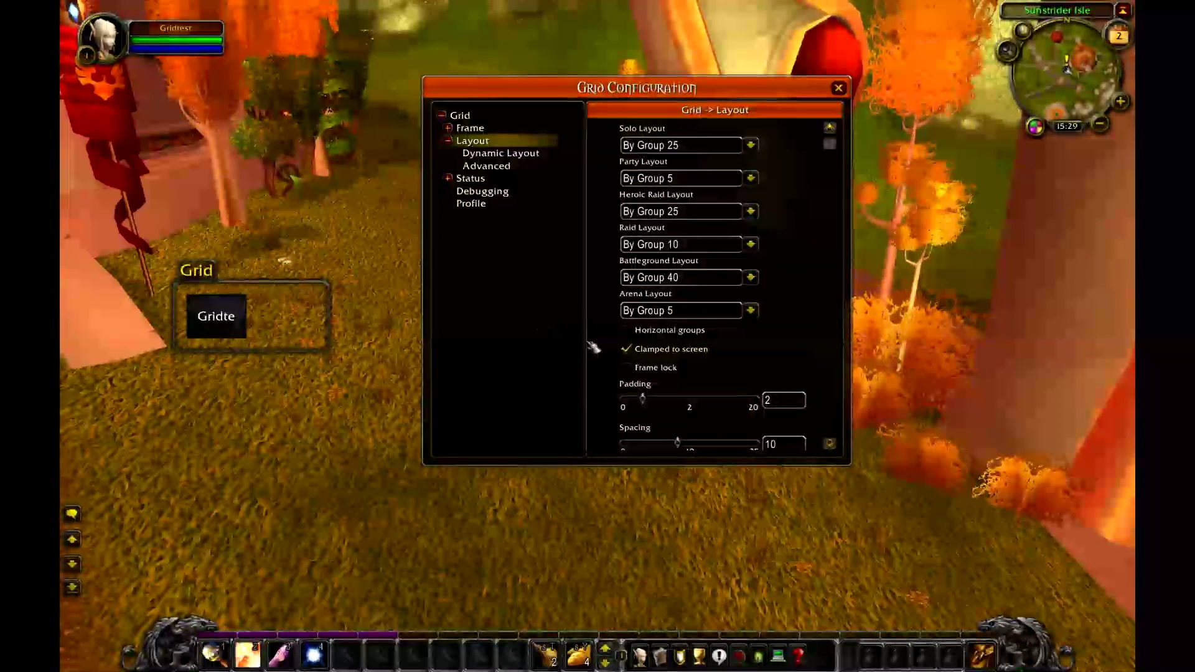
left_click_drag(201, 274, 160, 236)
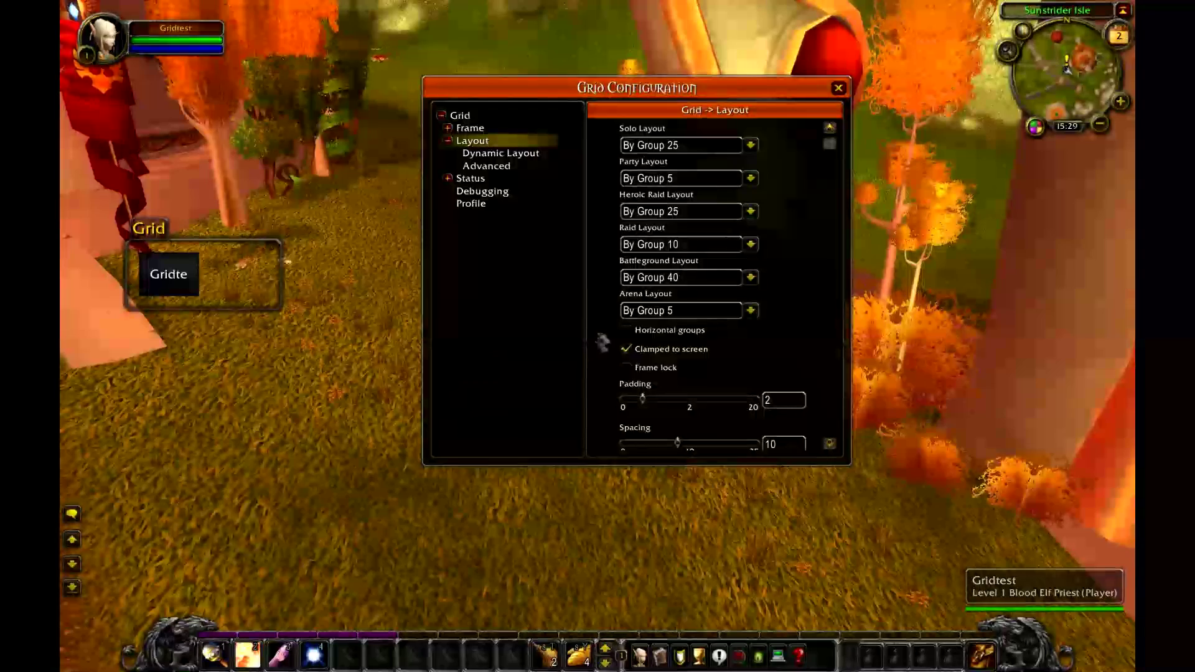
Try the layout background at nearly full opacity in white, and darken its color back to black.
scroll(690, 385, "down", 3)
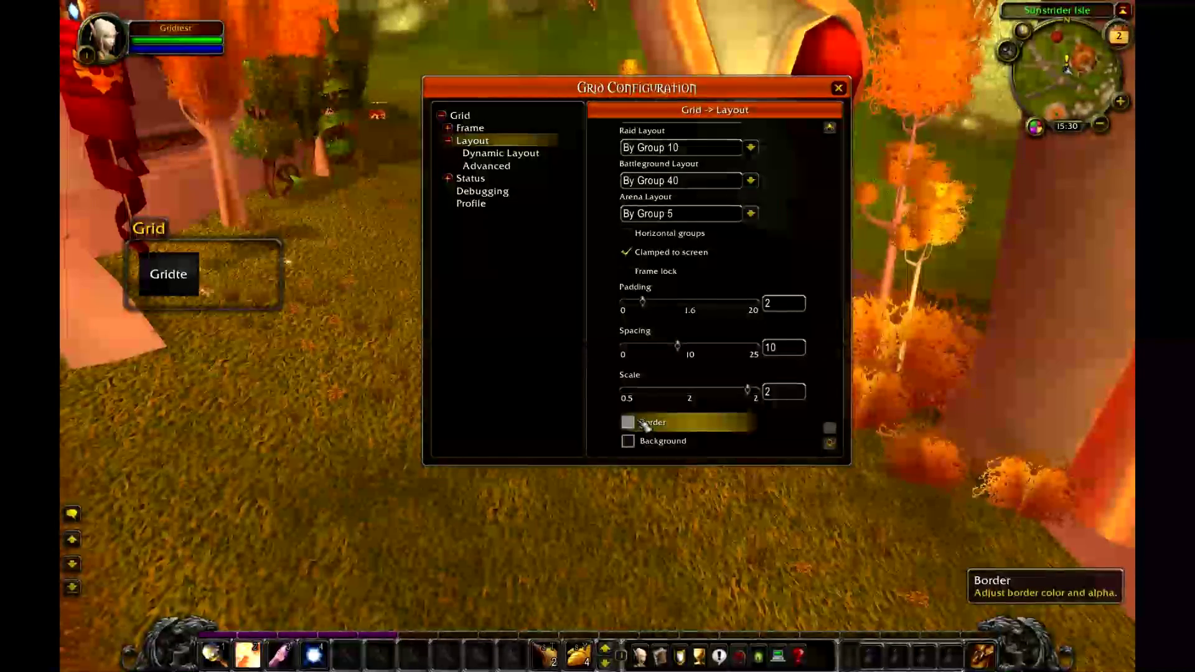
left_click(636, 442)
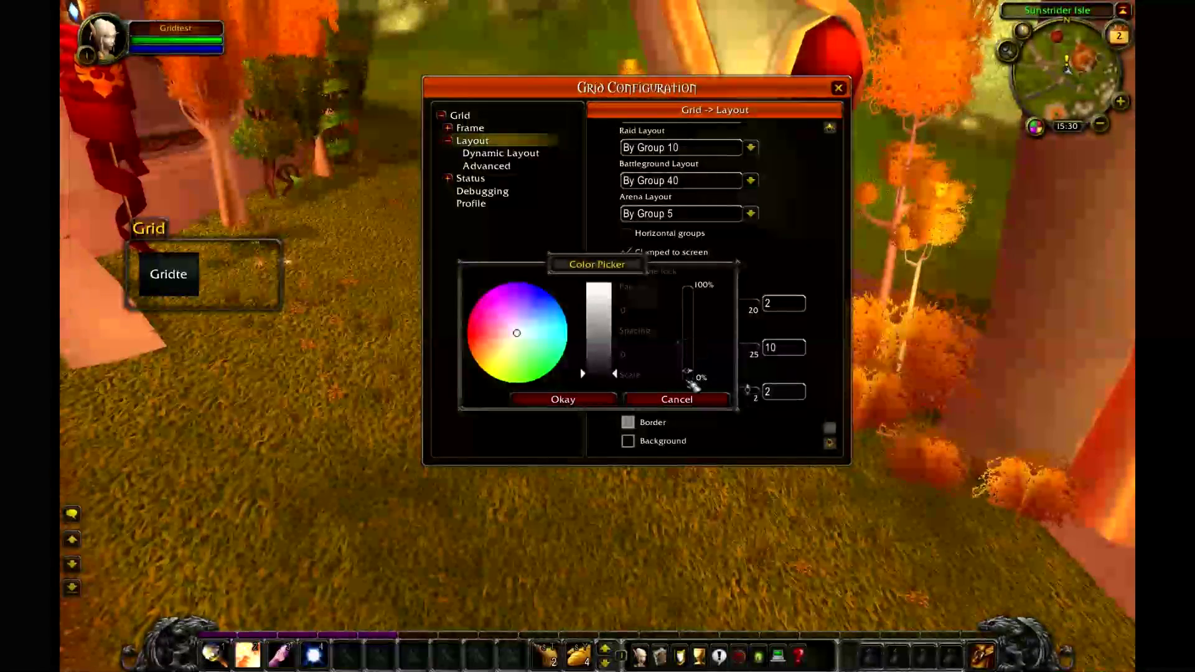
left_click_drag(691, 373, 696, 292)
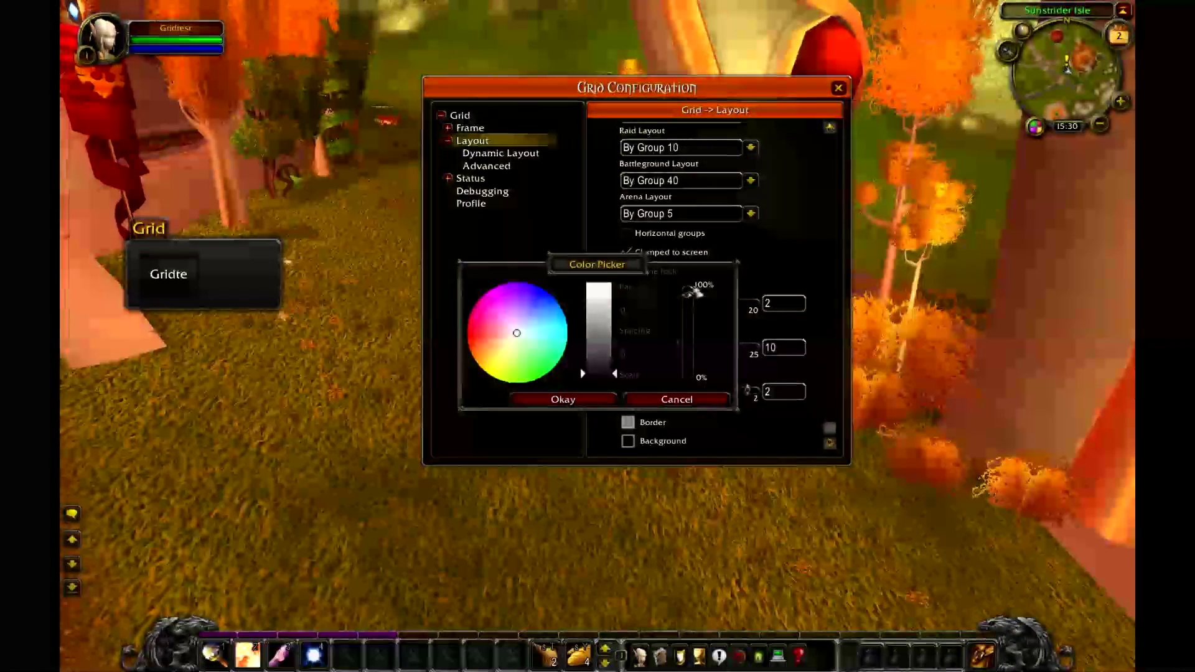
left_click(607, 288)
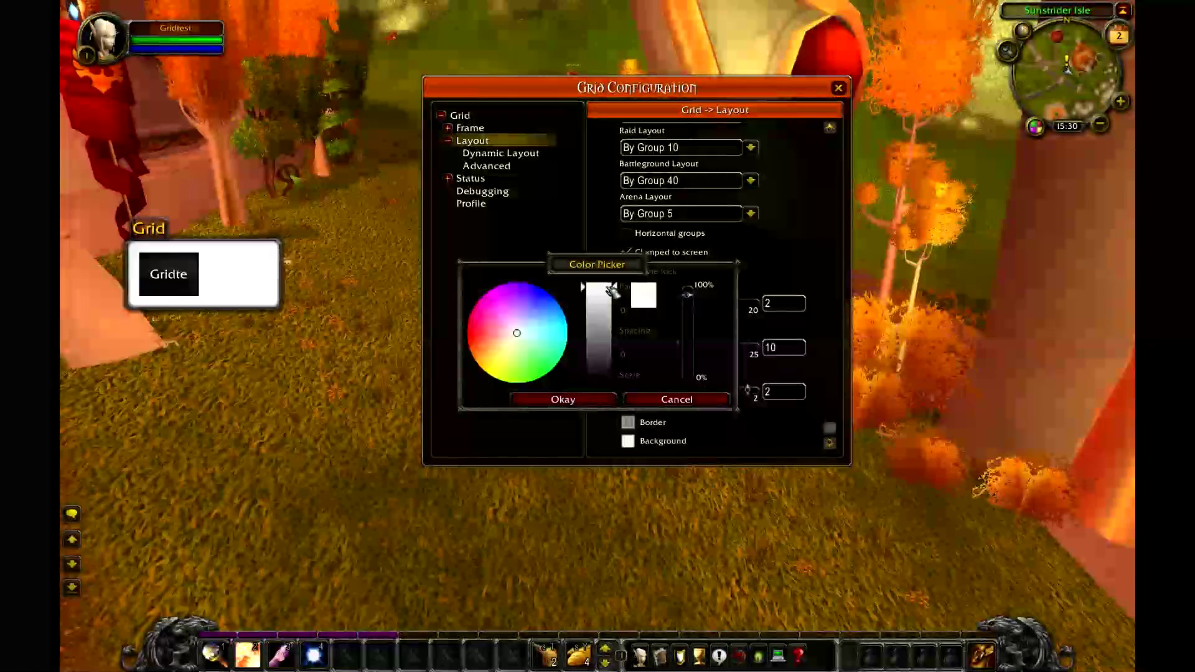
left_click_drag(607, 288, 609, 377)
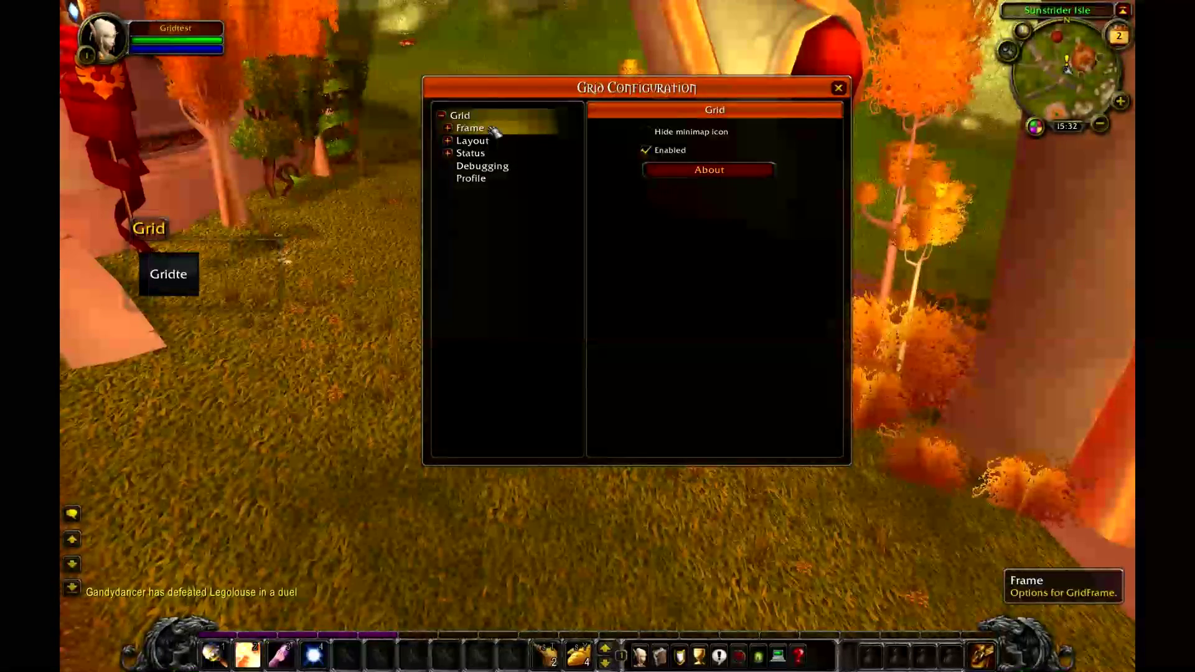
Set the Center Text Length in the Frame options to 7.
left_click(491, 128)
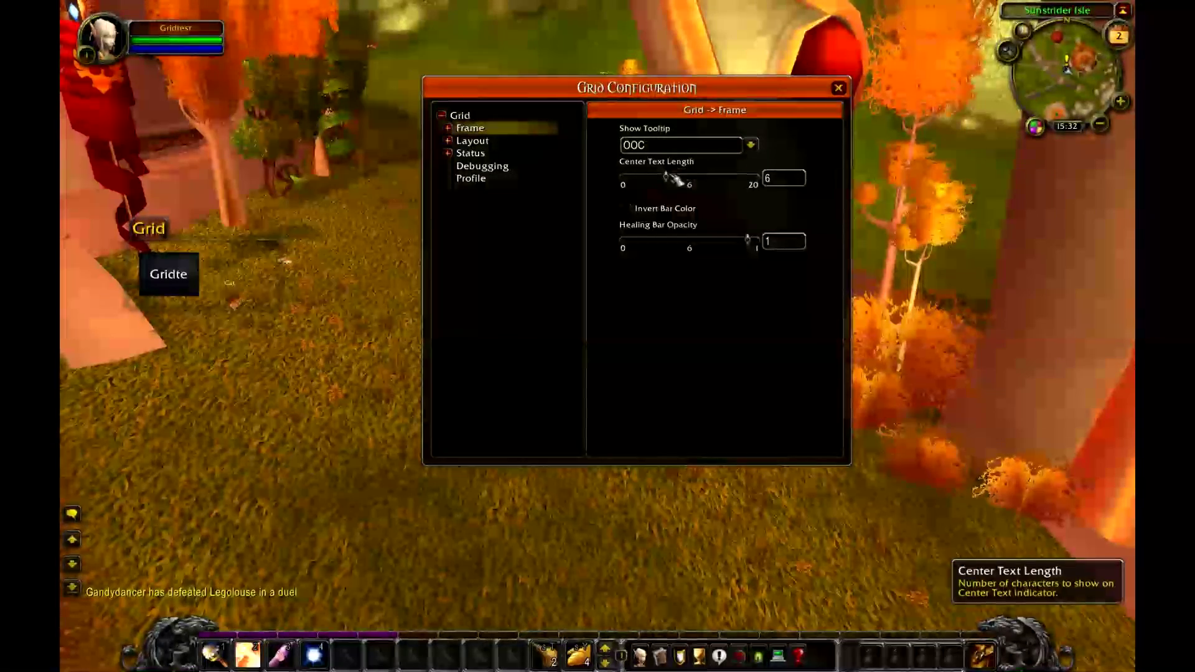
mouse_move(666, 176)
left_mouse_down()
mouse_move(677, 176)
mouse_move(666, 176)
left_mouse_up()
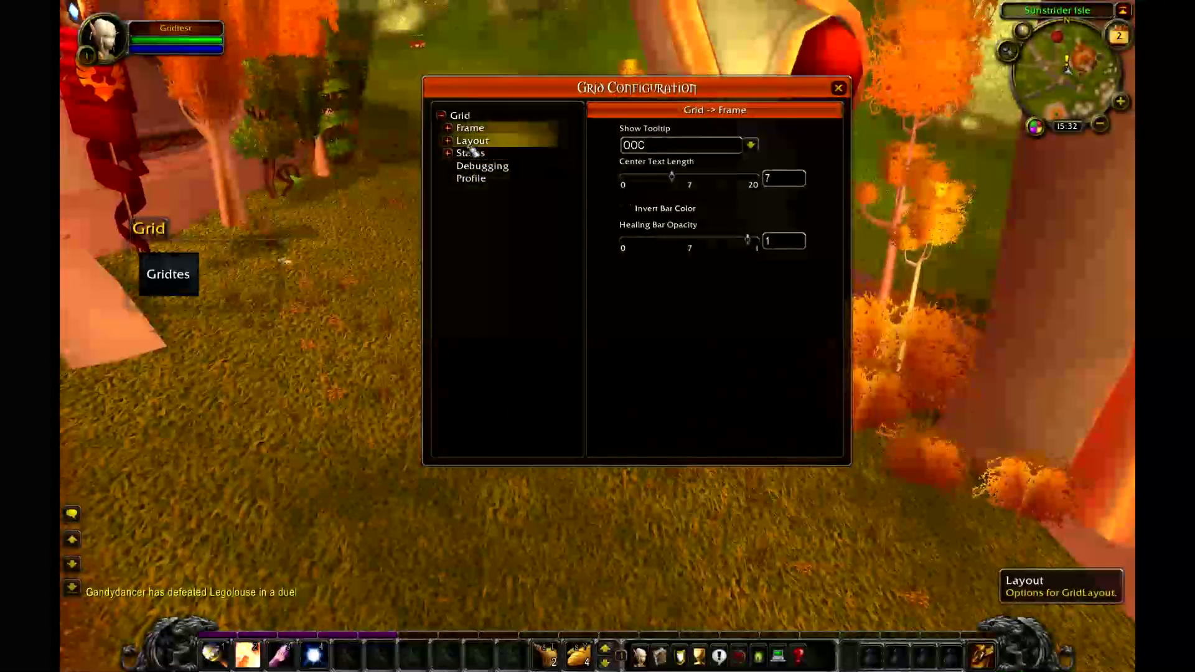
Enable the Center Text 2 indicator in the advanced Frame options and set the icon size to 15.
left_click(458, 129)
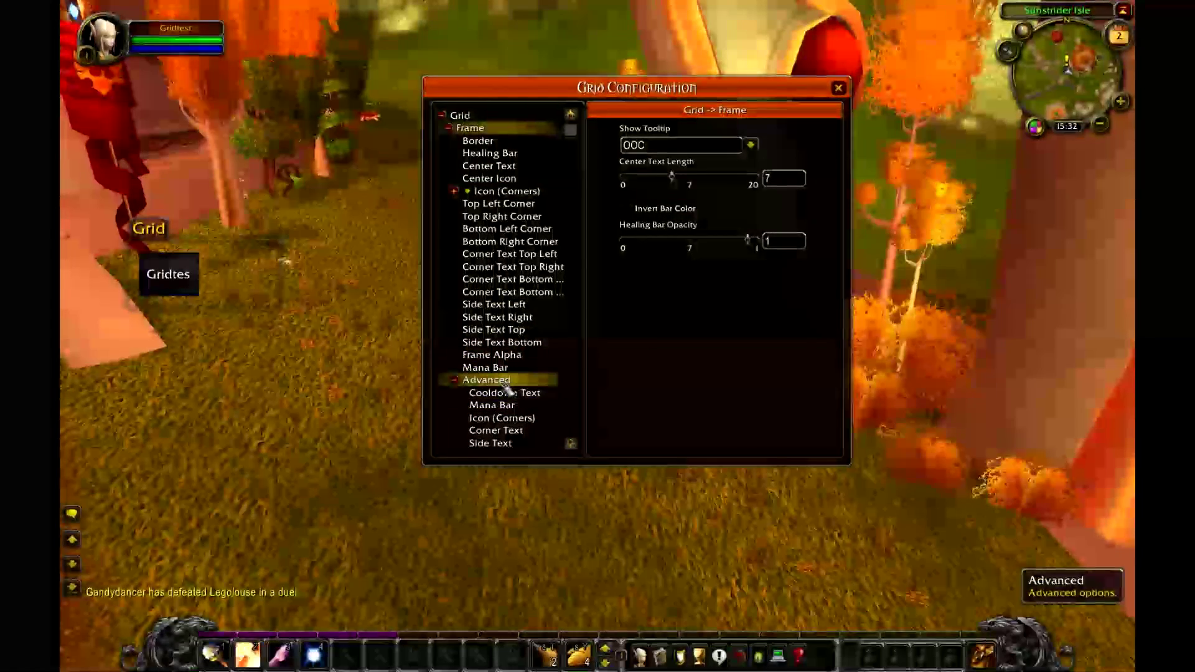
left_click(506, 381)
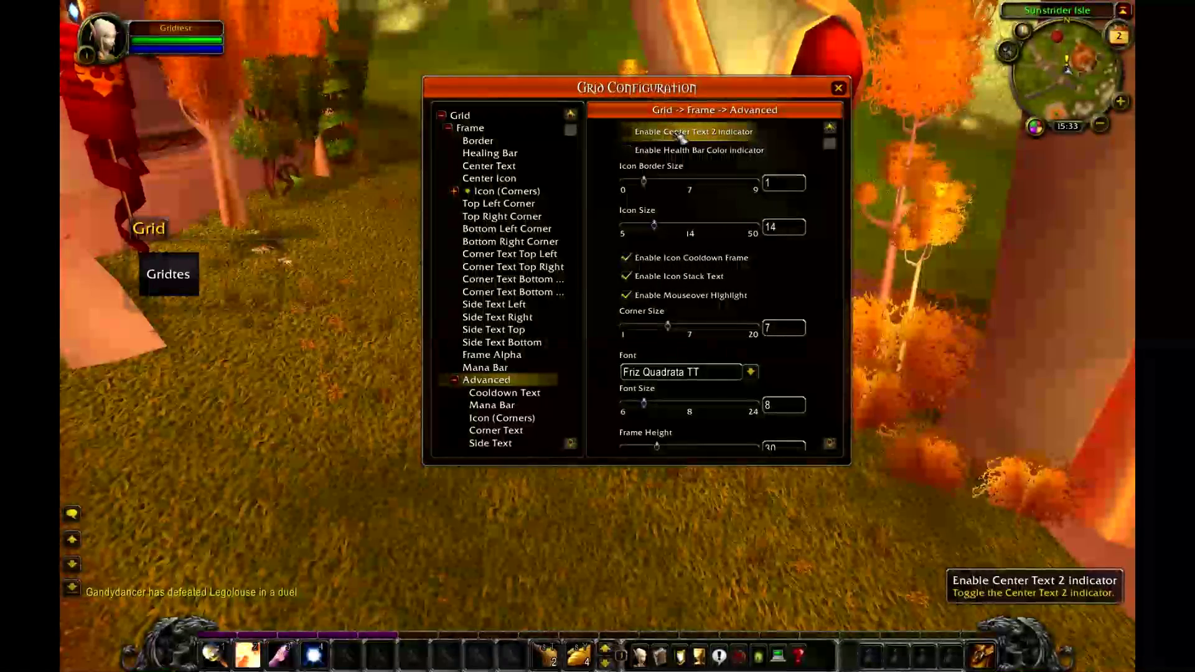
left_click(681, 137)
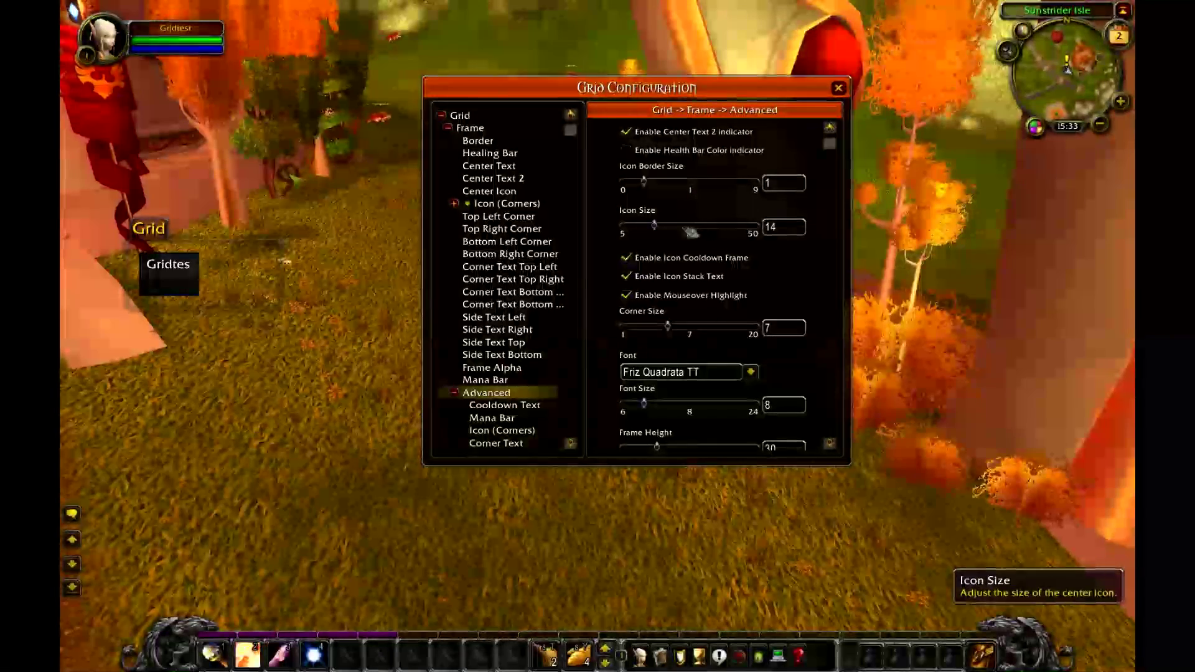
mouse_move(654, 225)
left_mouse_down()
mouse_move(671, 230)
mouse_move(661, 231)
left_mouse_up()
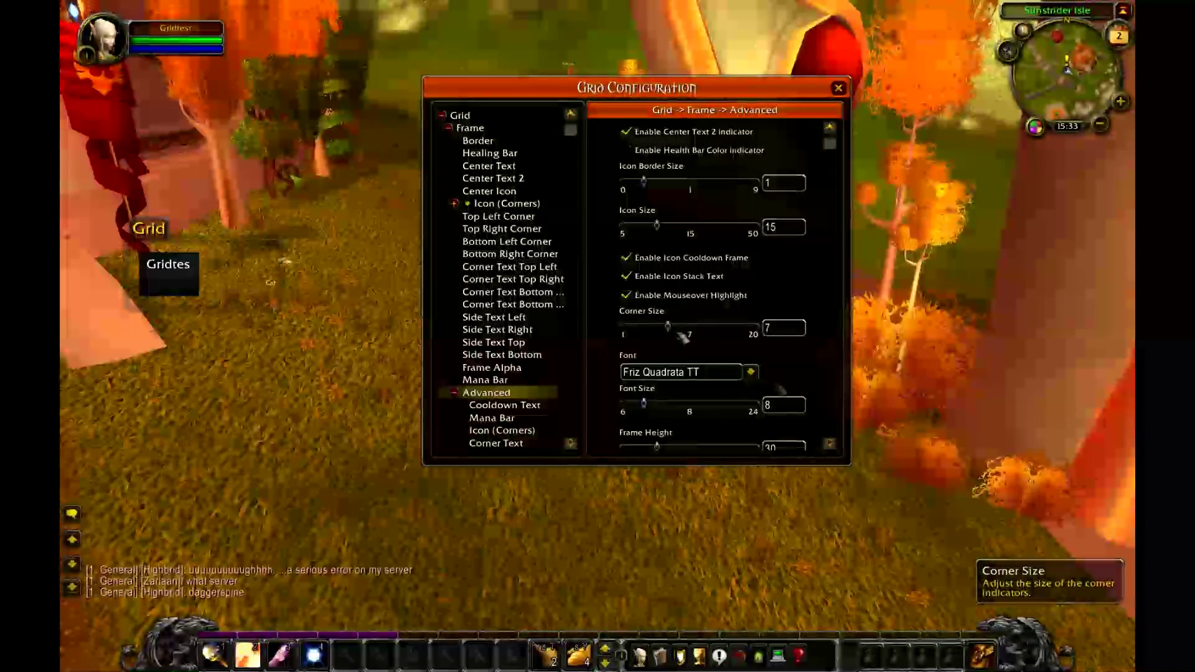
Change the frame font to Arial Narrow and set the font size to 9.
left_click(751, 372)
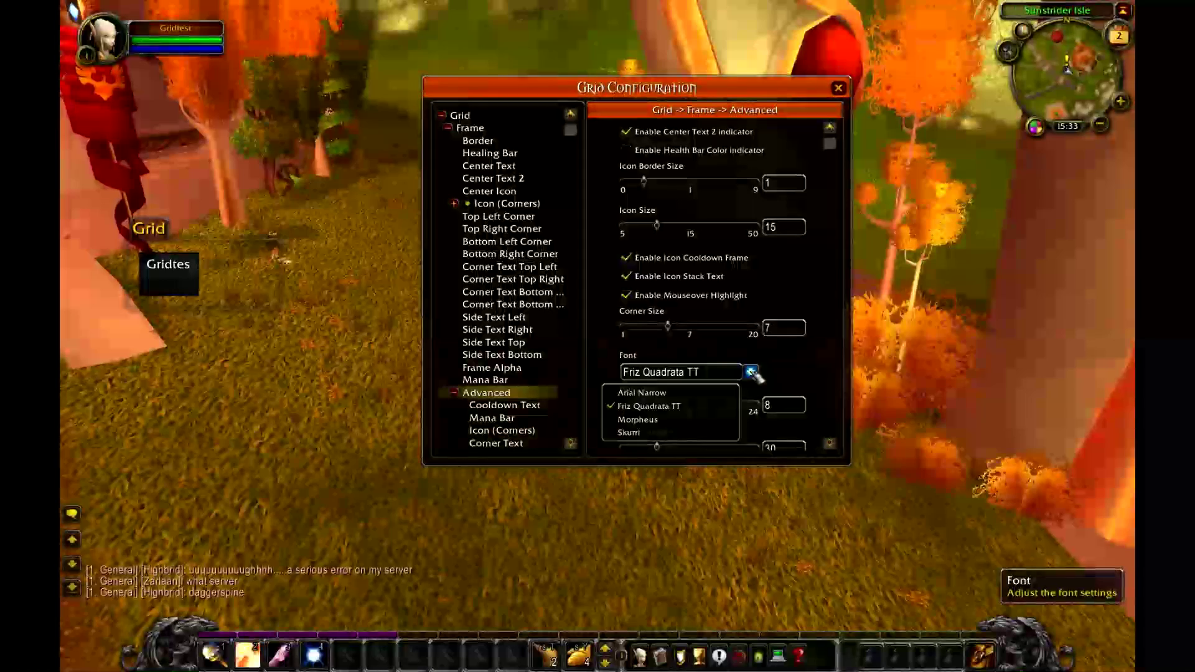
left_click(706, 393)
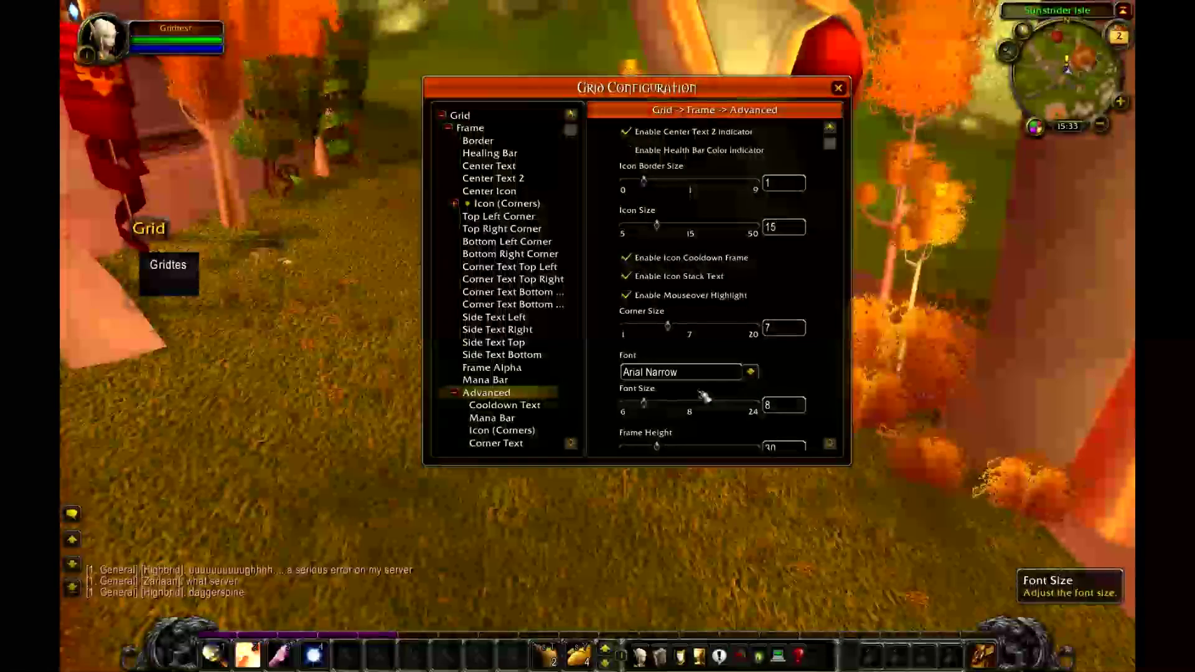
scroll(805, 348, "down", 3)
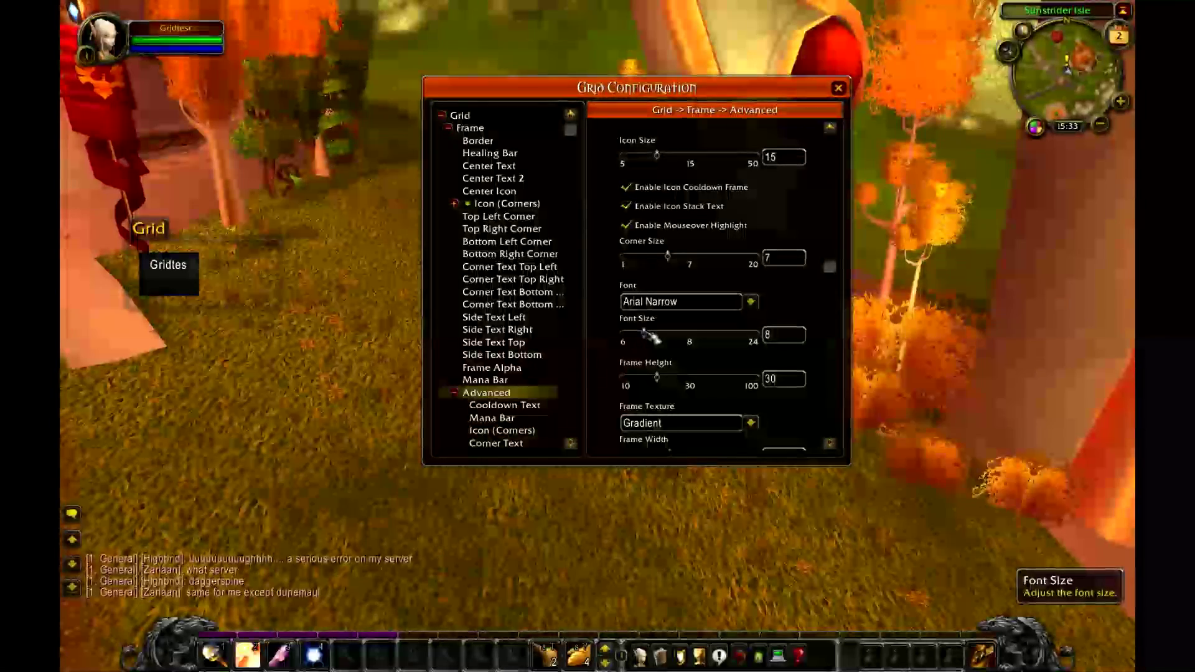
left_click_drag(655, 336, 657, 338)
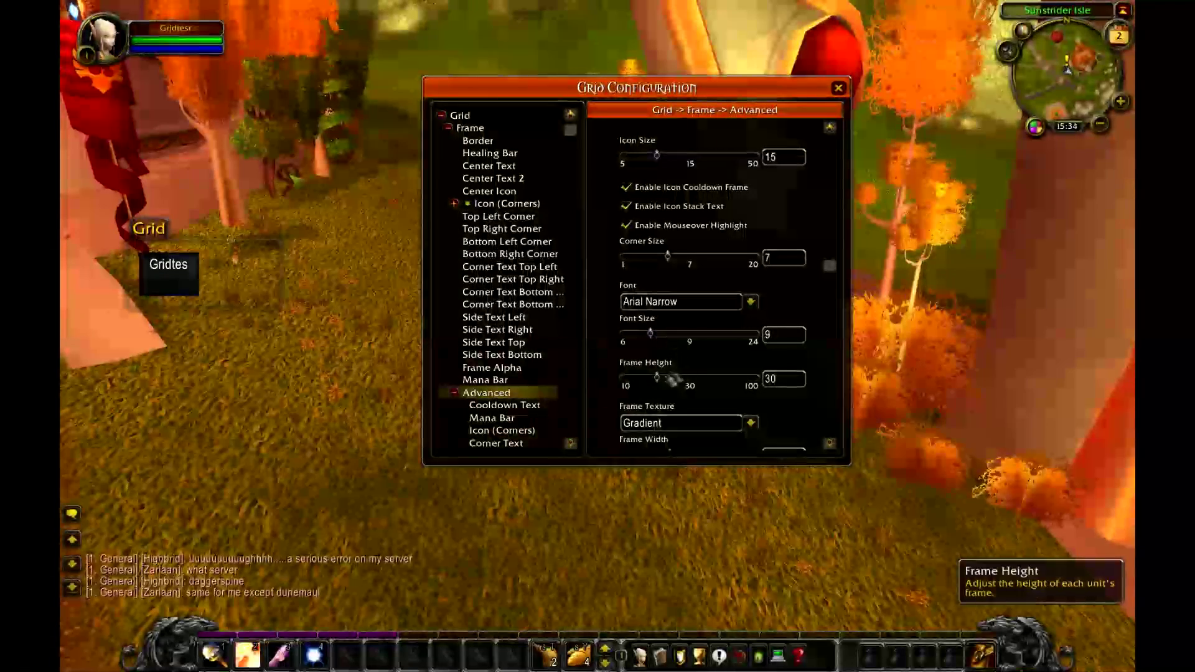
scroll(709, 361, "down", 1)
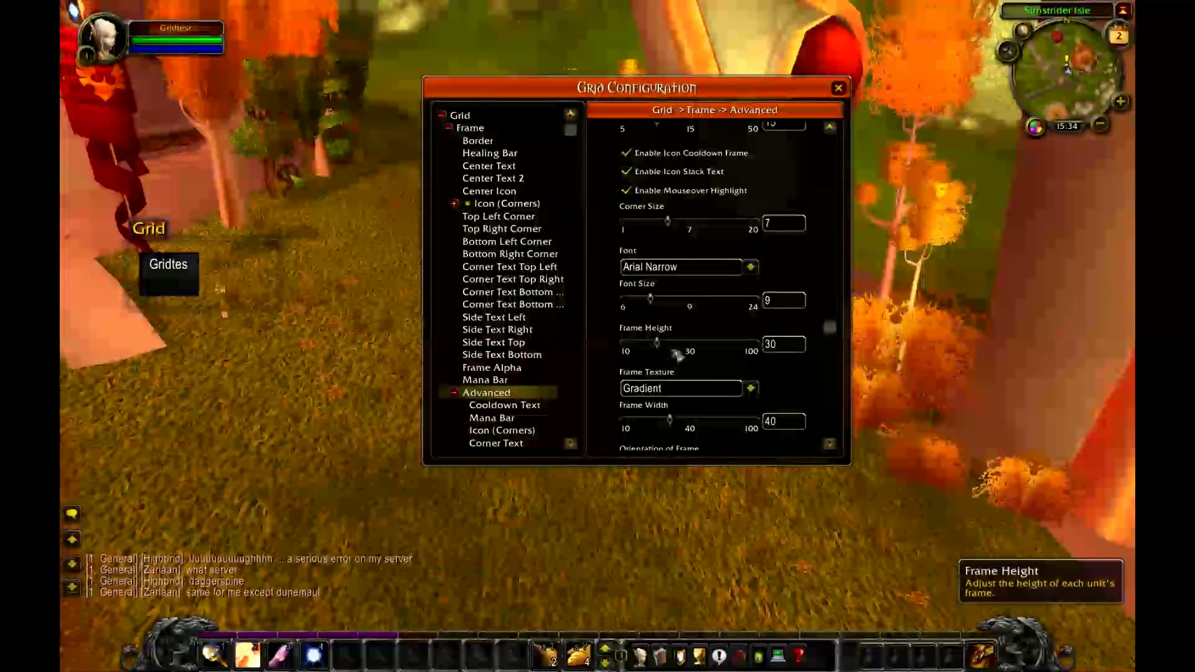
Set the frame height to 28 and the frame width to 46 in the advanced Frame options.
left_click_drag(654, 342, 658, 344)
left_click_drag(648, 341, 653, 342)
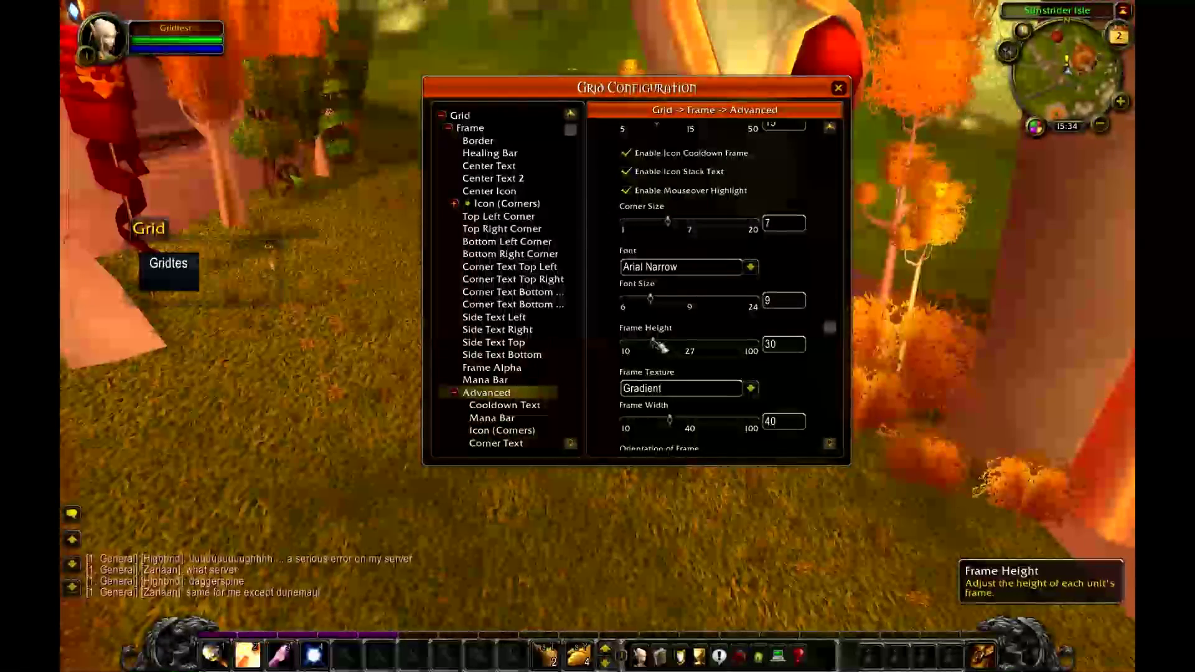
left_click_drag(652, 340, 655, 341)
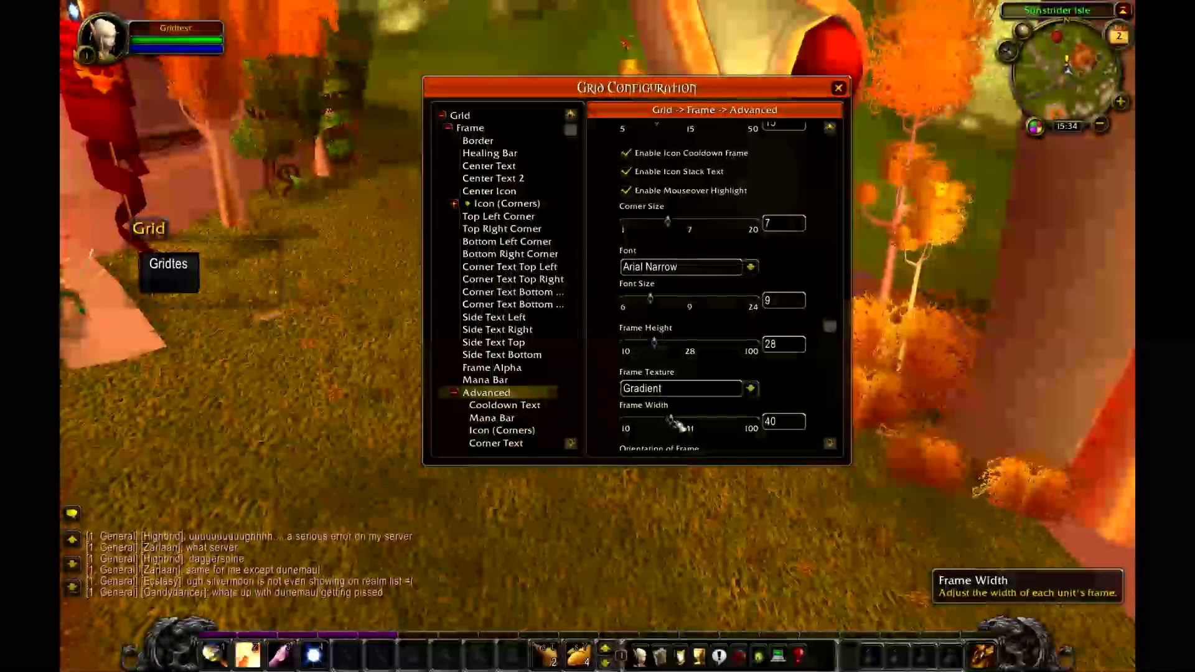
left_click_drag(680, 421, 684, 420)
Change the frame texture to Blizzard and reopen the texture choices.
left_click(751, 389)
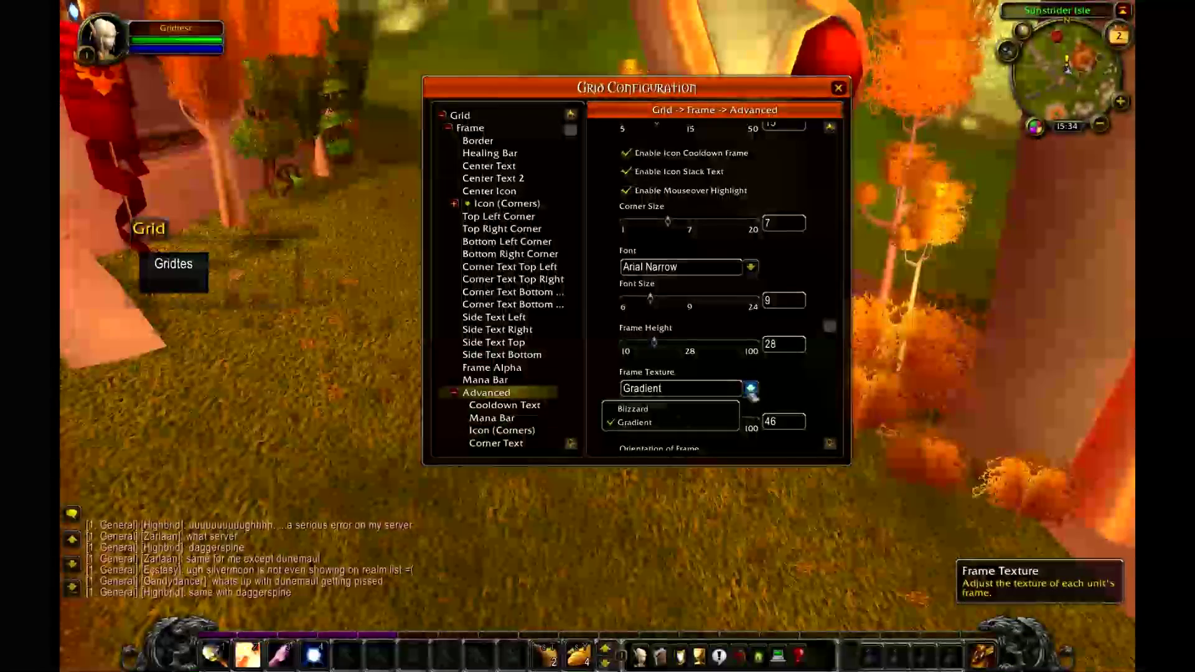
left_click(720, 410)
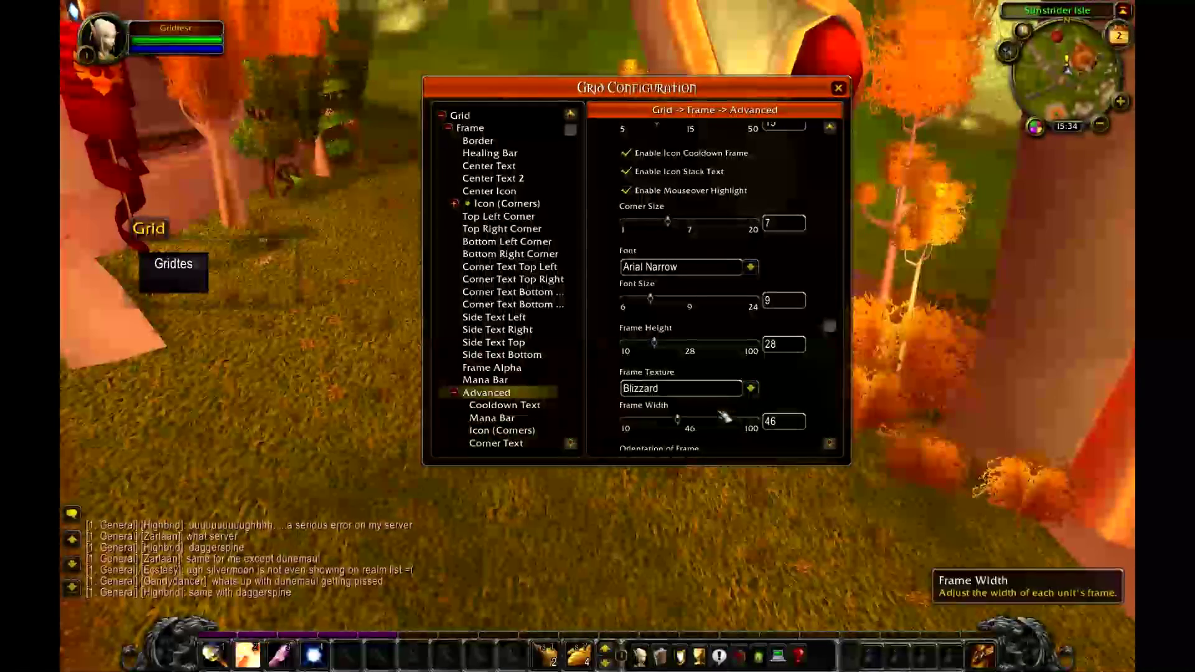
left_click(751, 390)
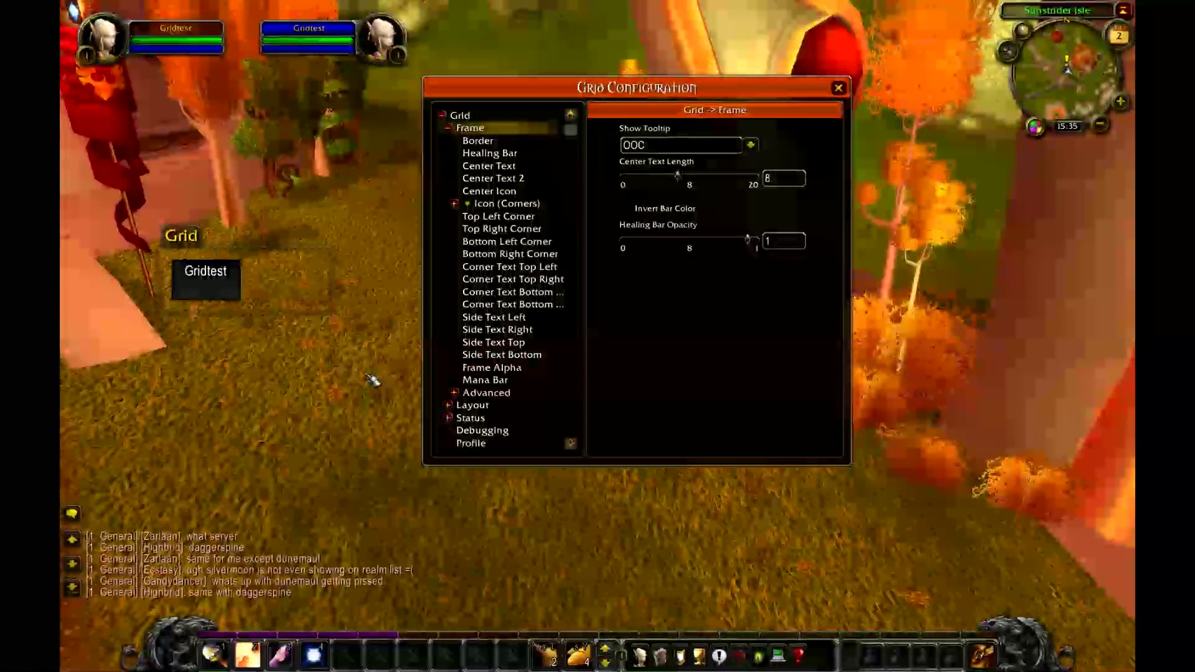
Cast the healing spell on your own character to test the healing bar on the Grid frame.
key("3")
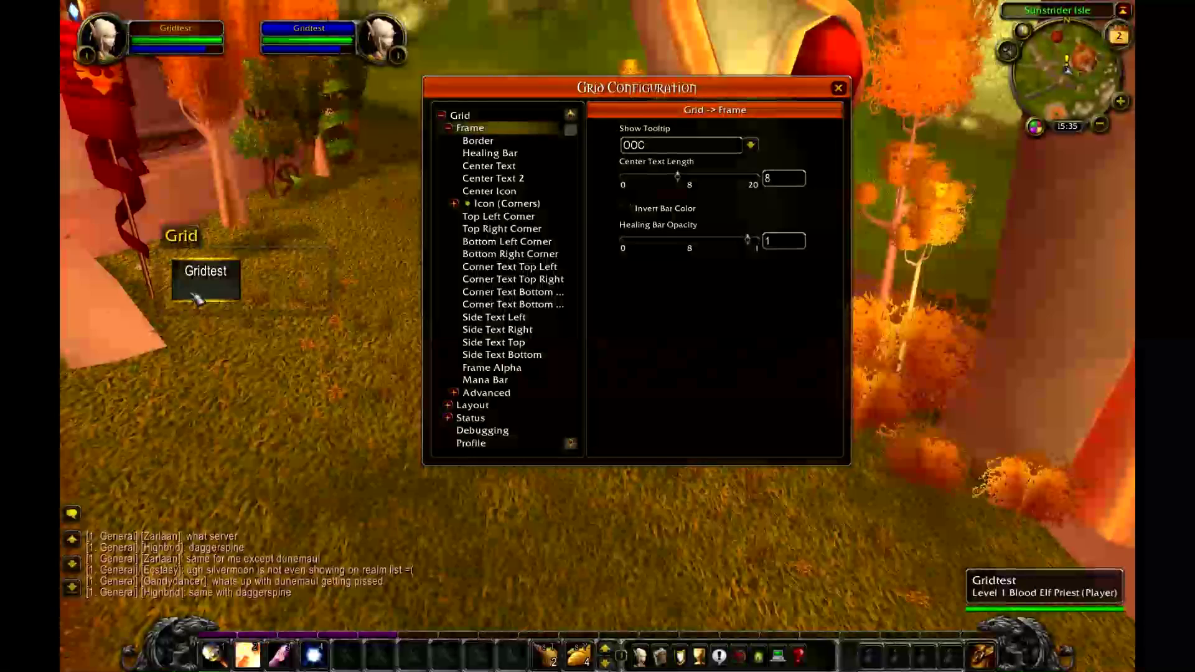
key("3")
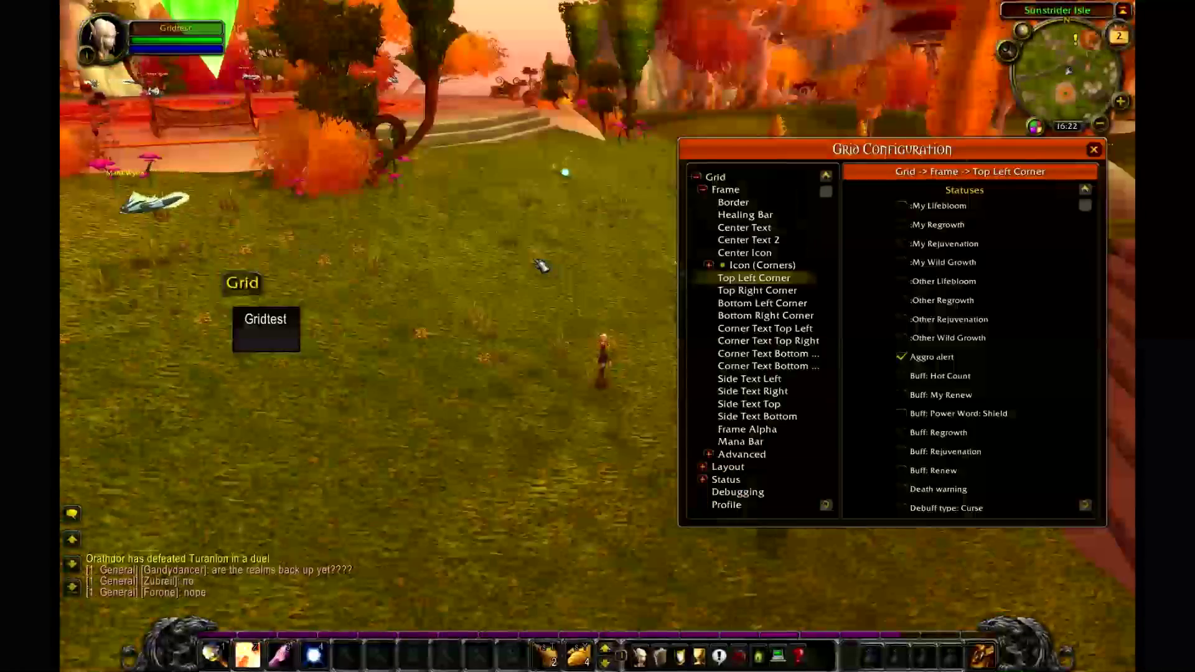
Find a Mana Wyrm in the field and attack it to test the Top Left Corner's Aggro alert indicator.
left_click_drag(542, 266, 578, 257)
left_click_drag(580, 344, 584, 344)
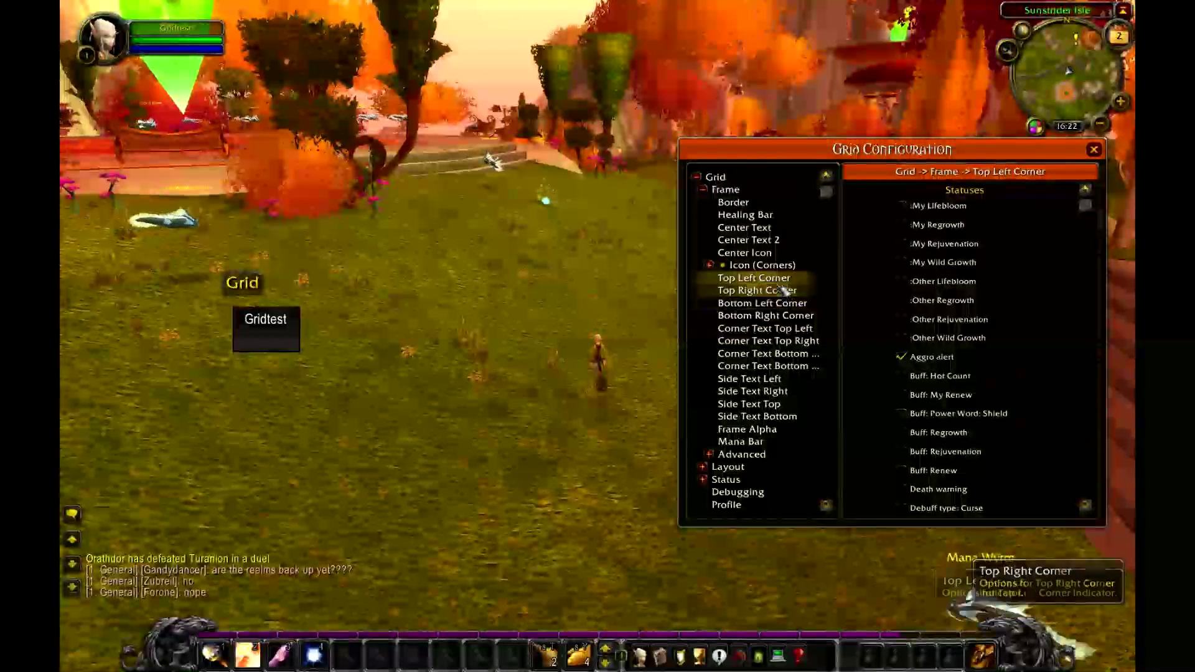
key("a")
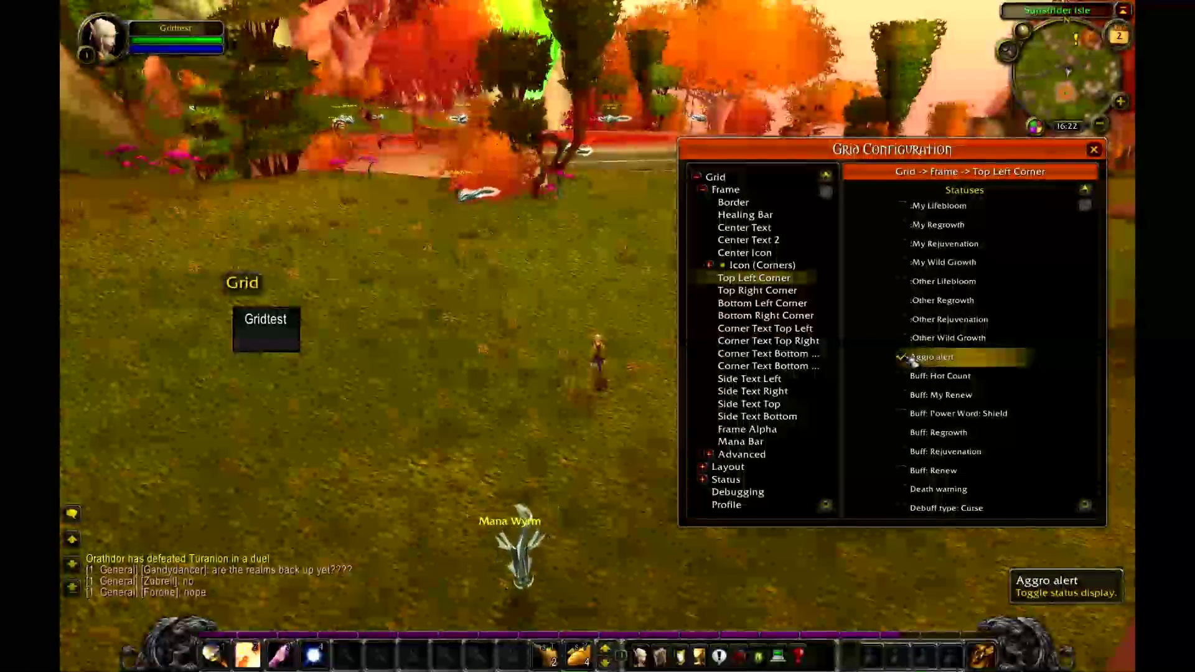
key("a")
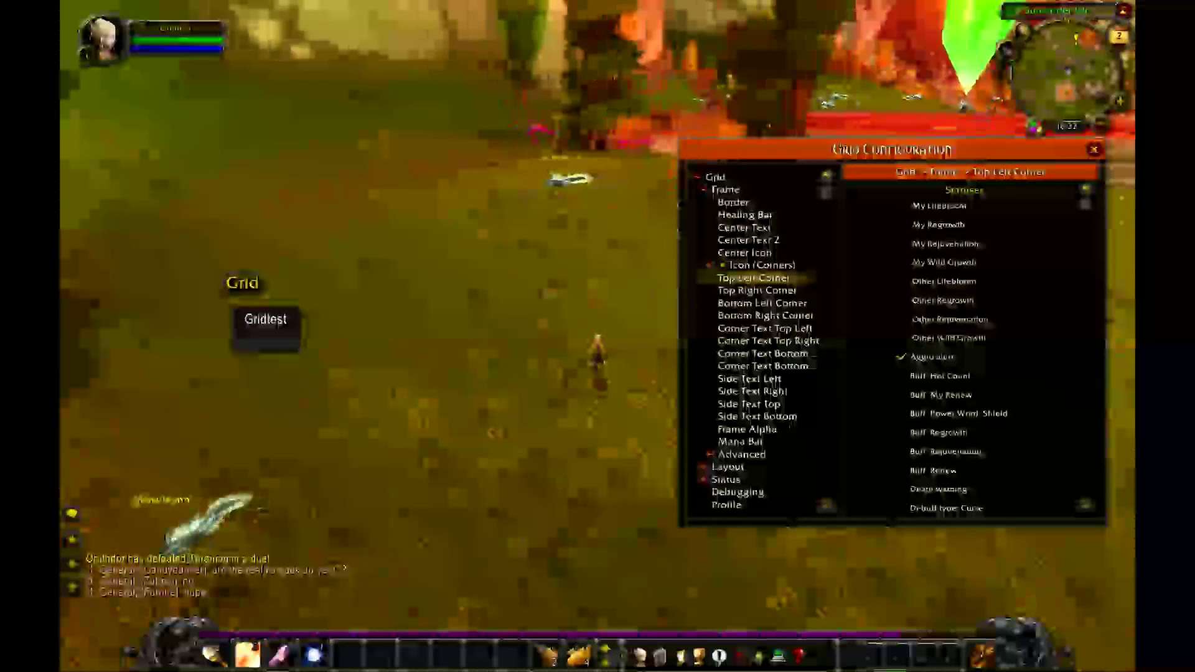
left_click_drag(609, 269, 560, 268)
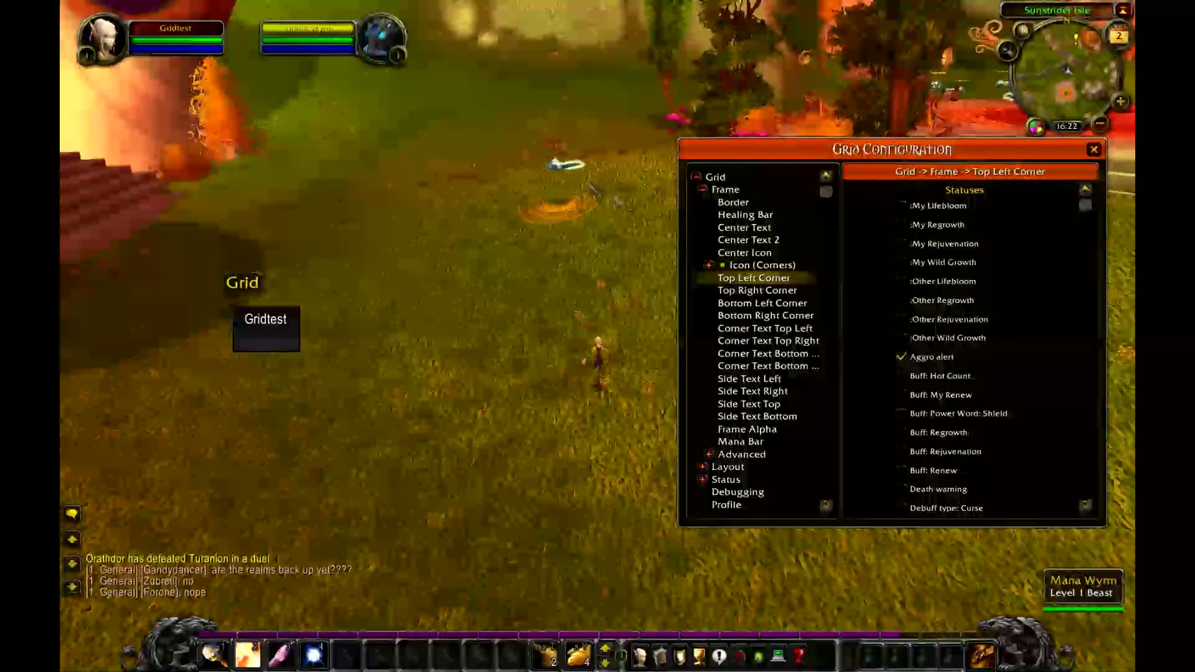
right_click(591, 167)
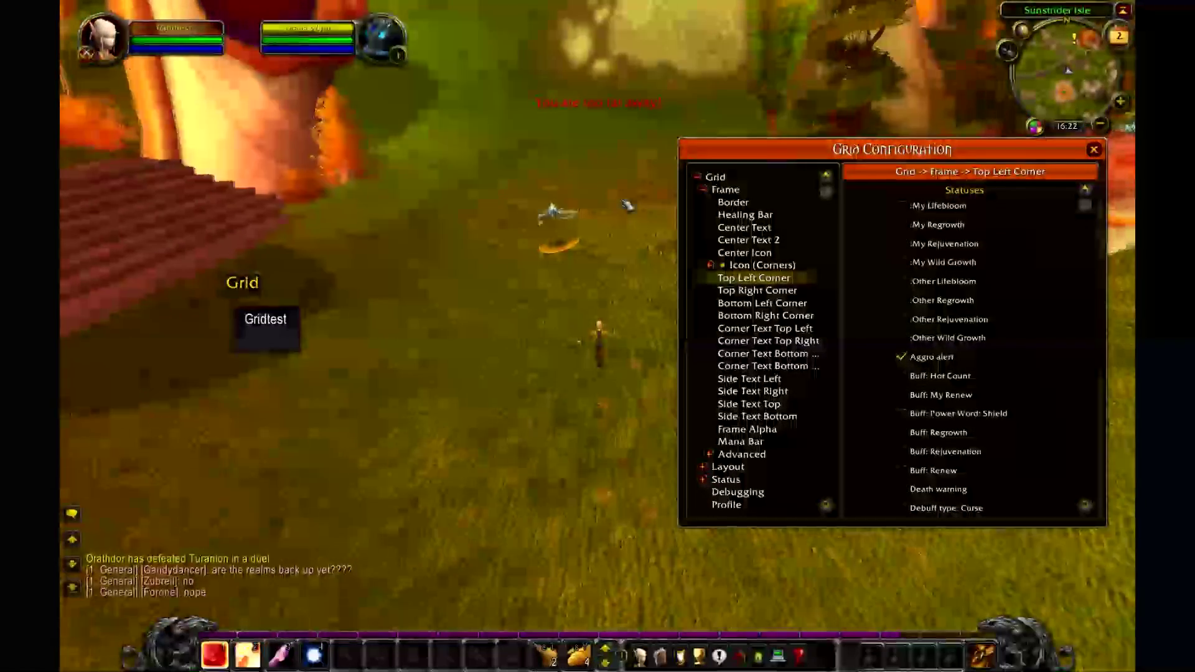
left_click_drag(562, 275, 684, 274)
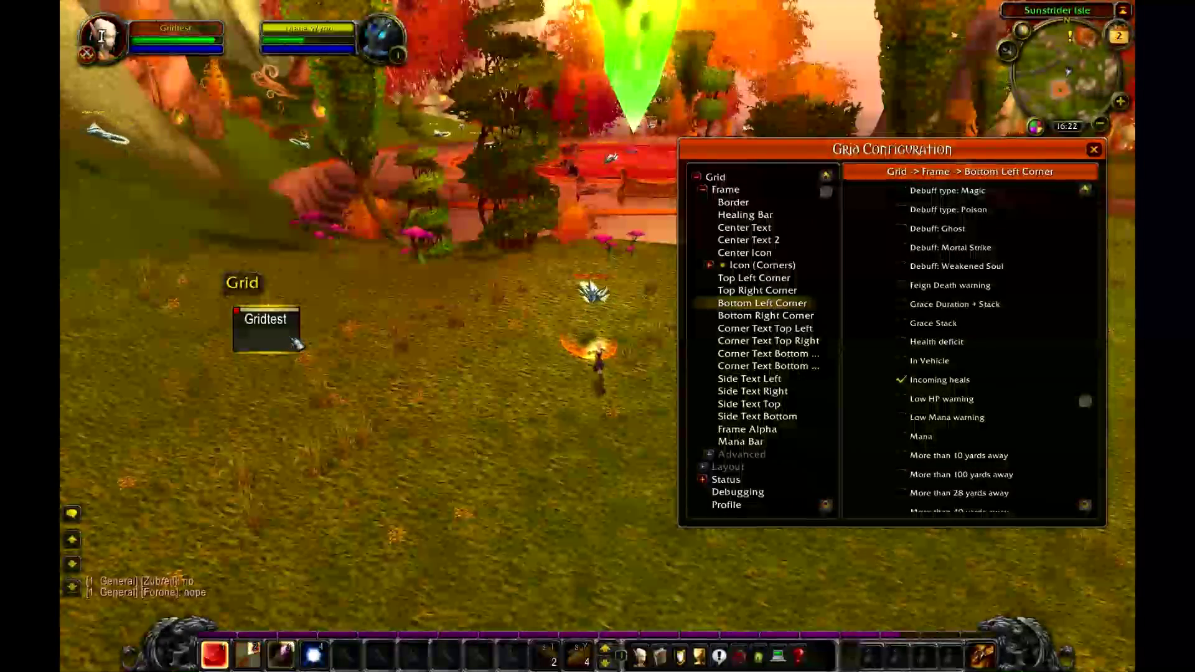
Cast a heal to test the Bottom Left Corner's Incoming heals indicator, and finish off and loot the Mana Wyrm.
key("3")
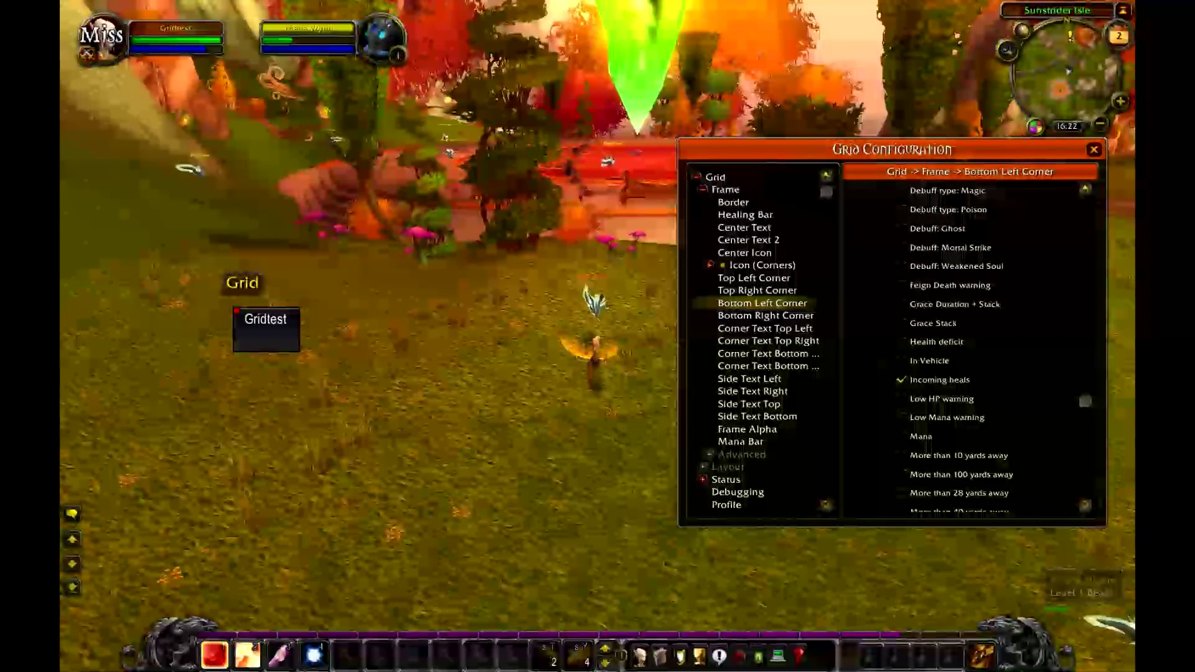
key("2")
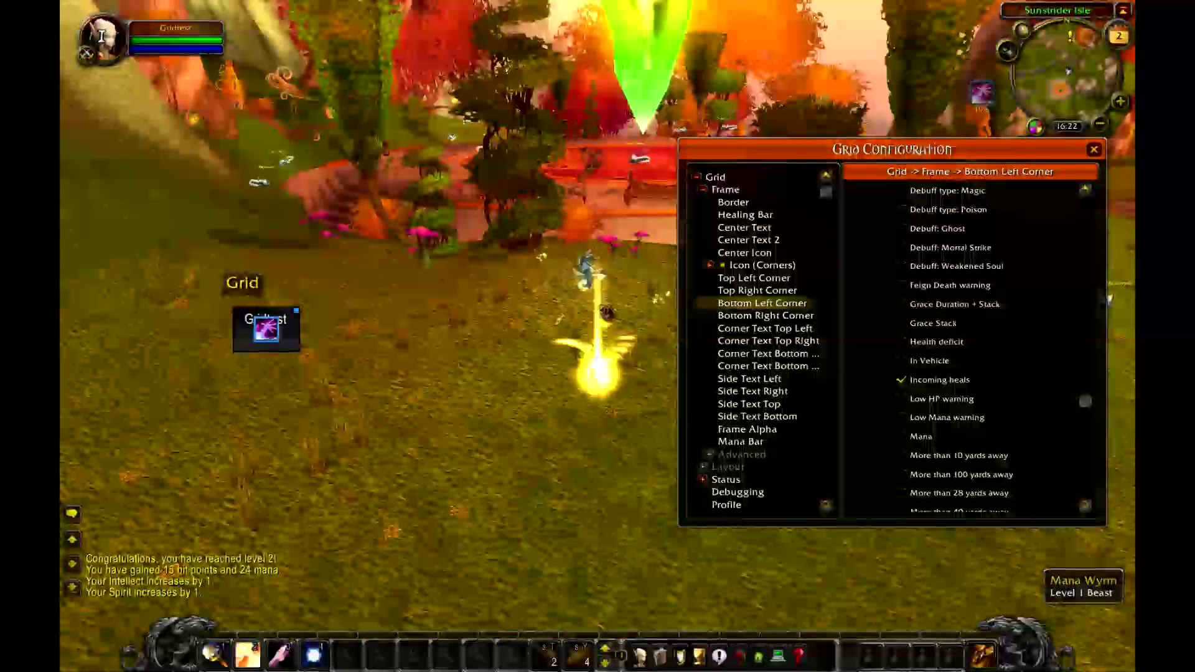
right_click(591, 305)
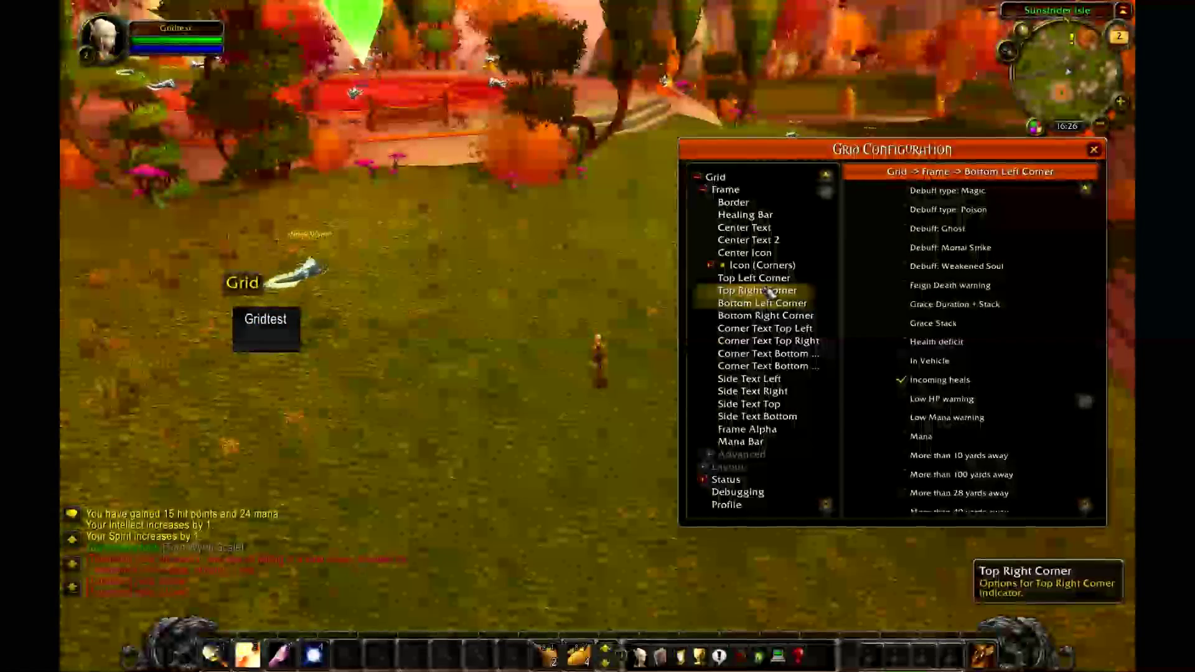
Look through the statuses that can be assigned to the Top Left Corner indicator.
left_click(769, 292)
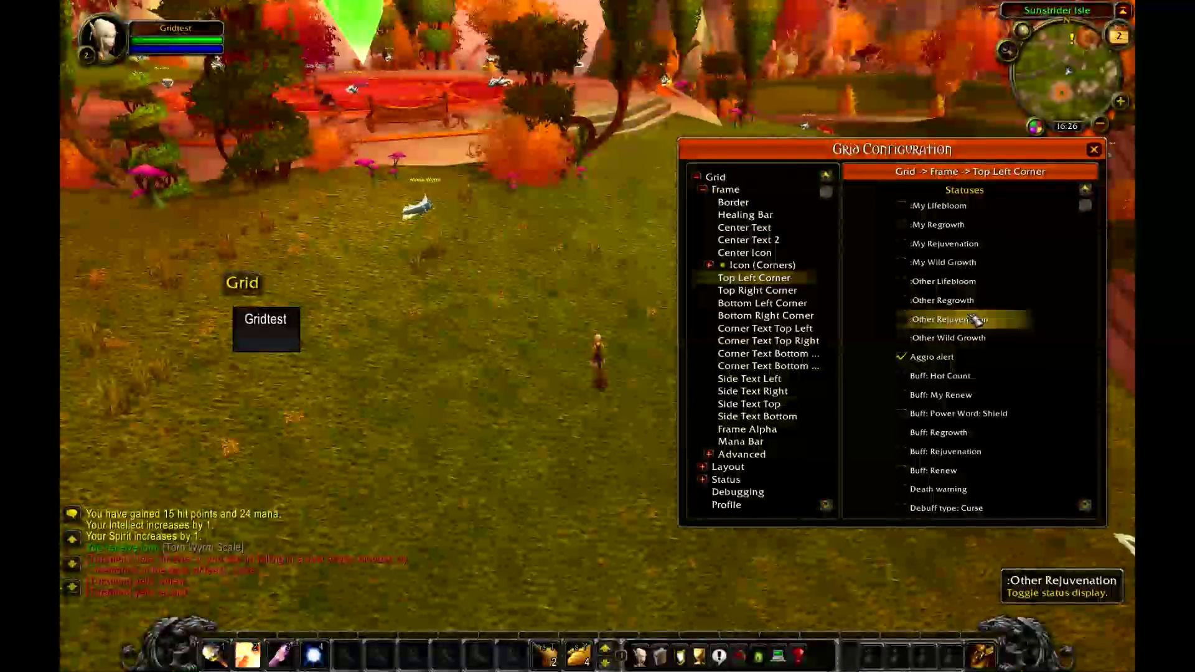
scroll(976, 320, "down", 2)
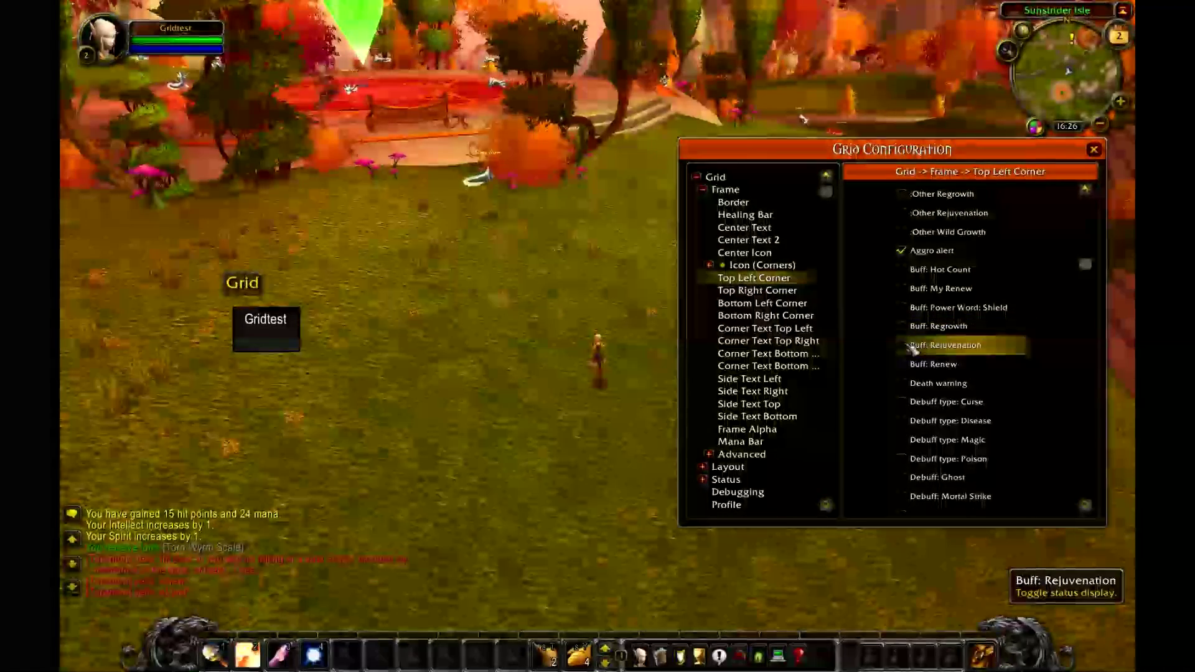
left_click(907, 330)
left_click(909, 345)
scroll(940, 331, "up", 3)
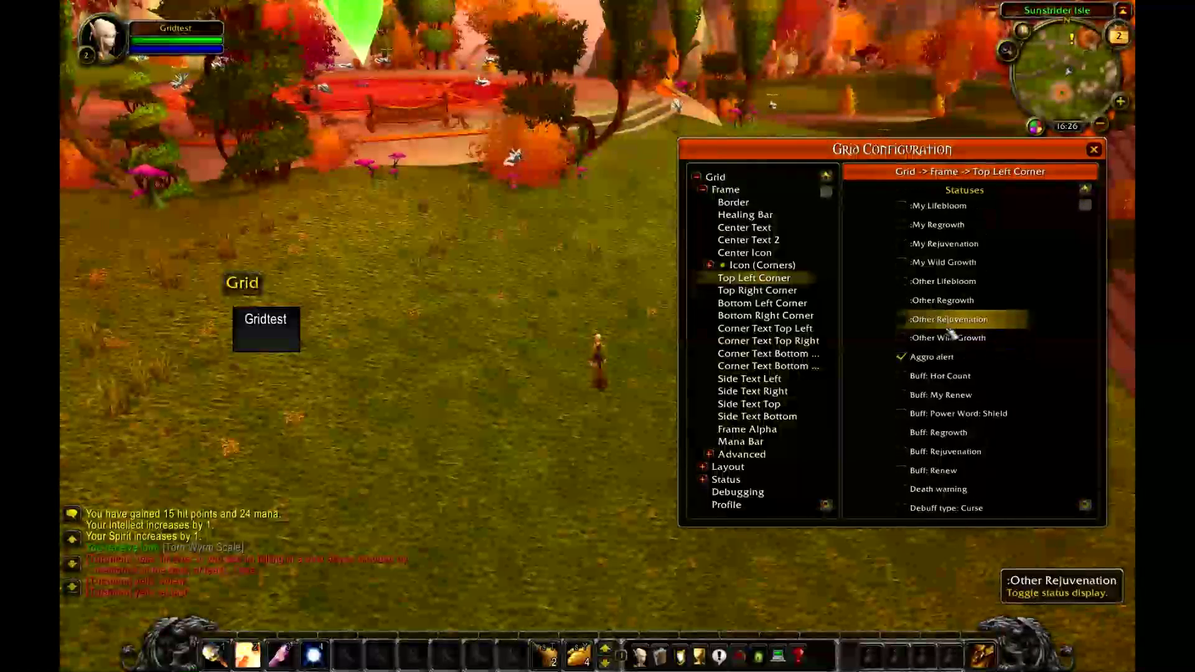
left_click(906, 414)
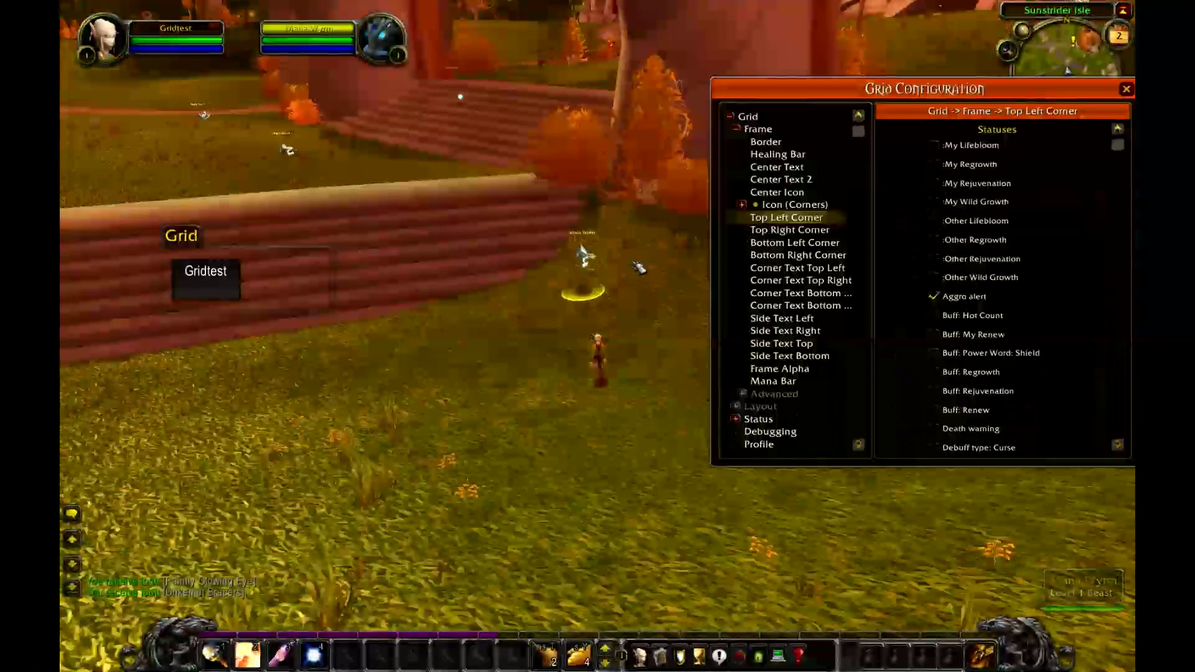
Approach and attack another Mana Wyrm, using a combat ability to trigger the Grid frame indicators.
key("w")
right_click(568, 258)
key("a")
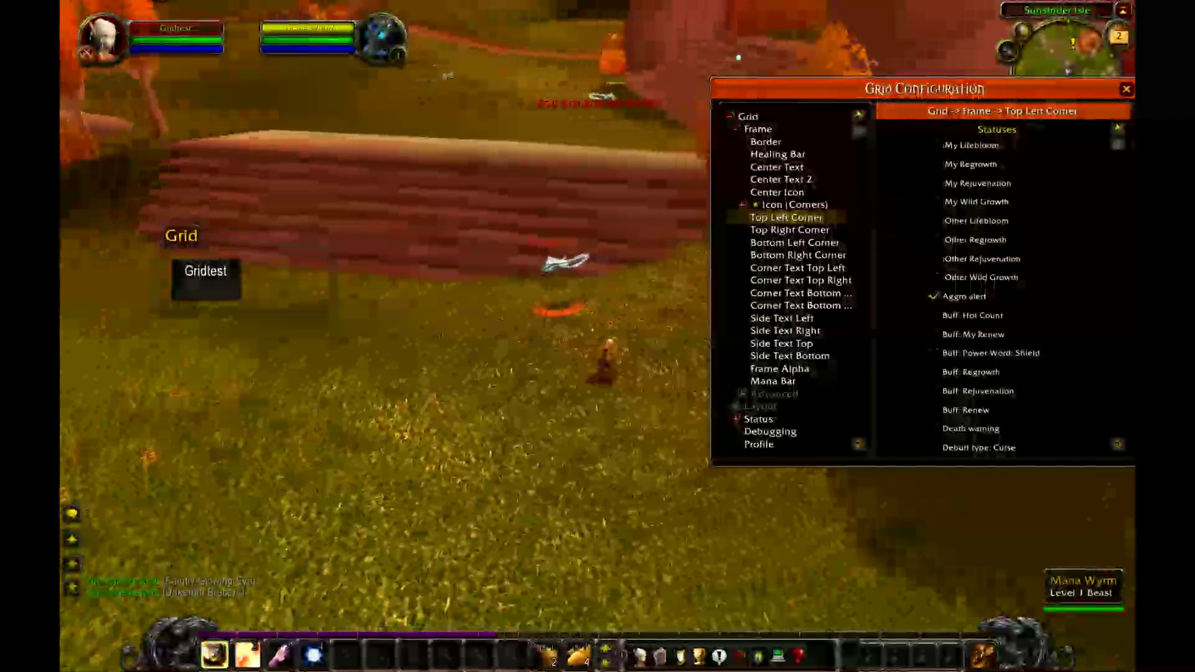
key("d")
key("w")
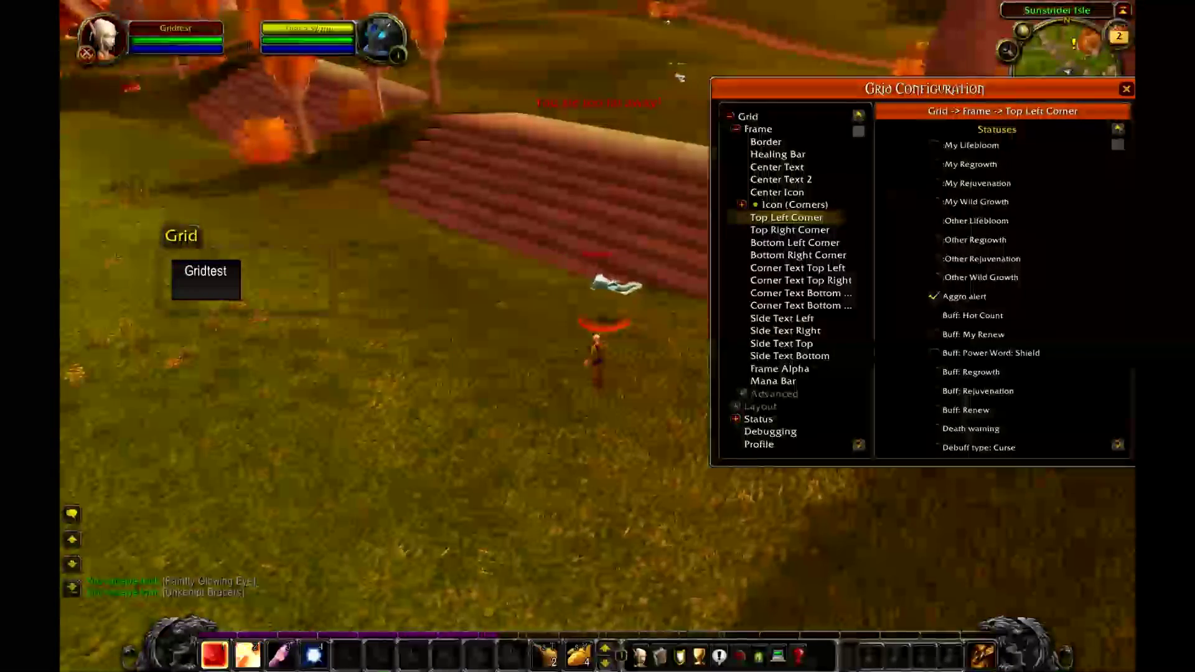
key("4")
key("d")
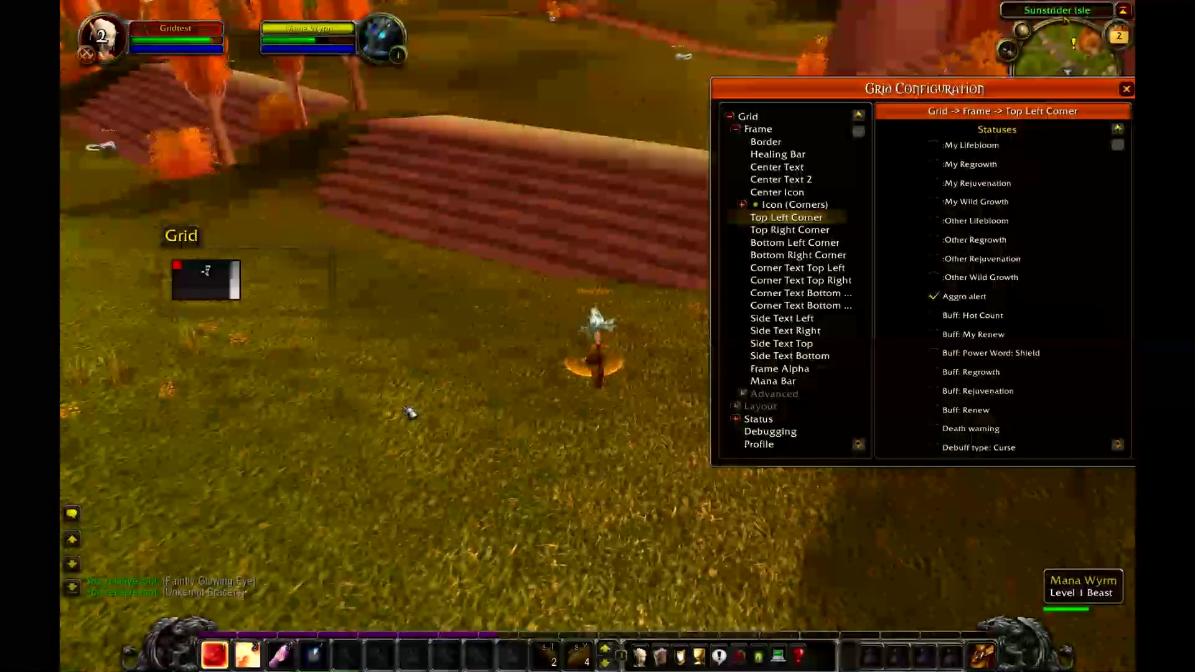
Examine the aggro corner, center icon and border indicators on the Grid frame during the Mana Wyrm fight.
left_click_drag(409, 413, 445, 417)
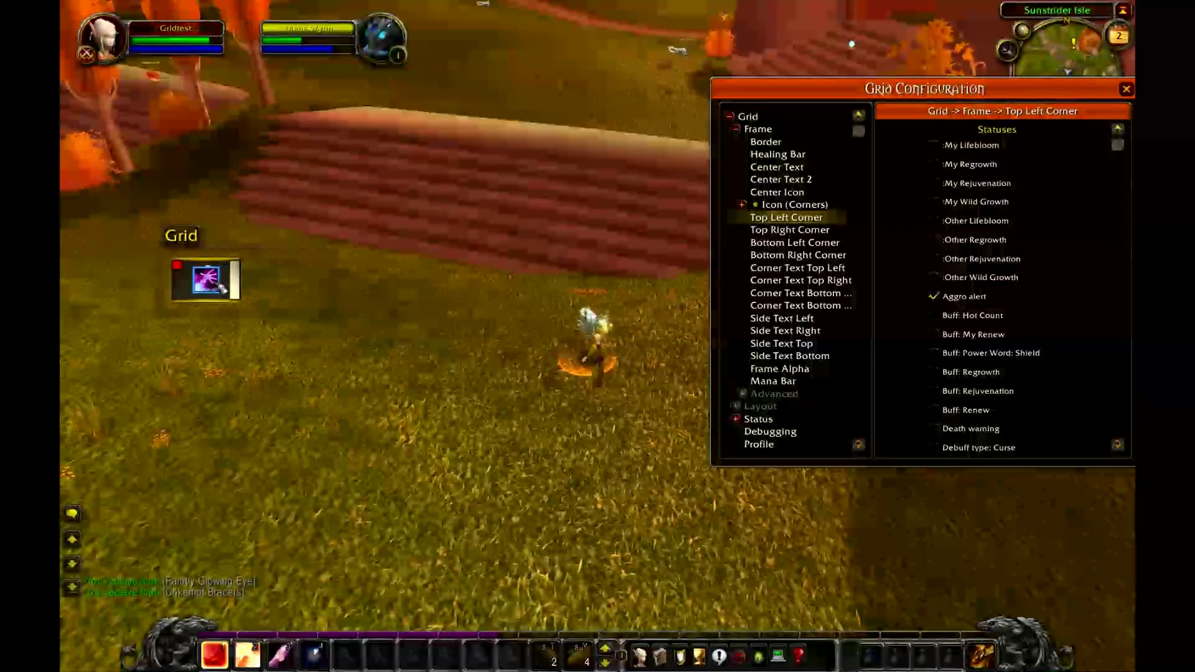
left_click_drag(377, 379, 339, 377)
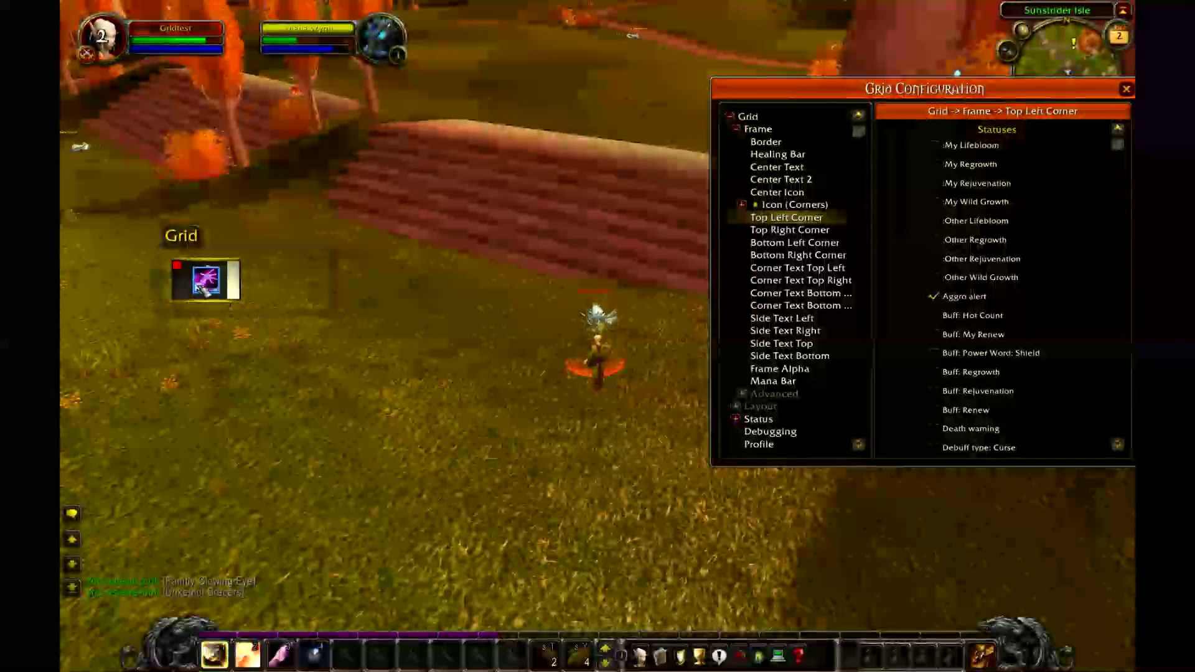
mouse_move(341, 380)
left_mouse_down()
mouse_move(373, 379)
mouse_move(341, 380)
left_mouse_up()
key("a")
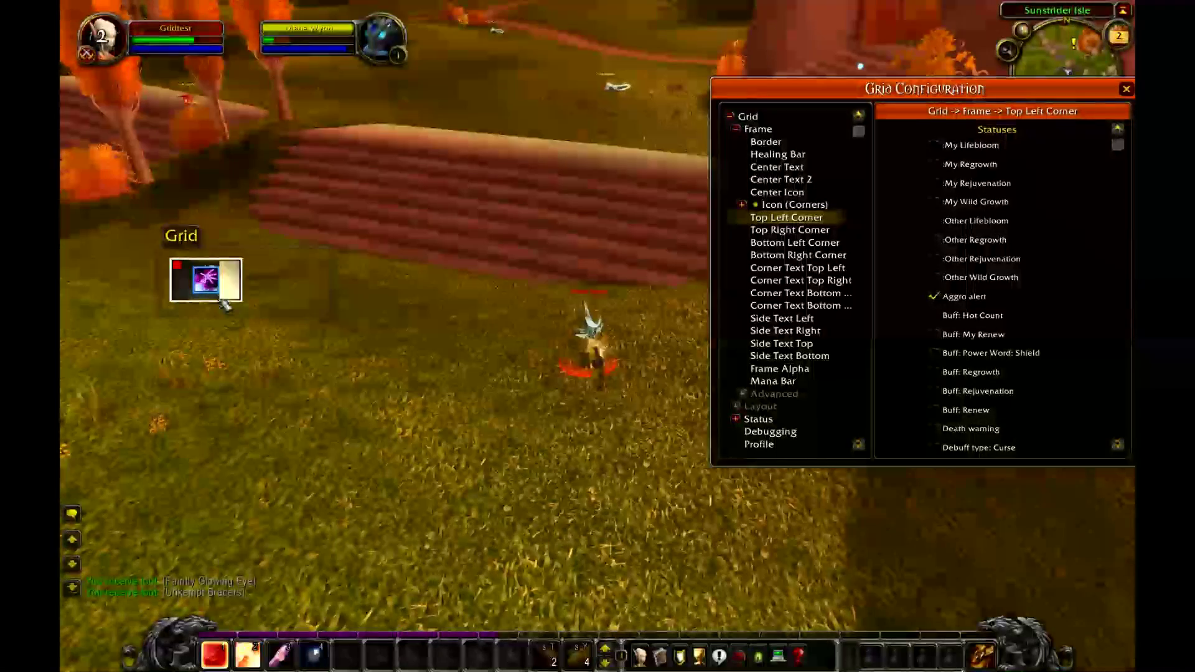
left_click_drag(630, 374, 659, 374)
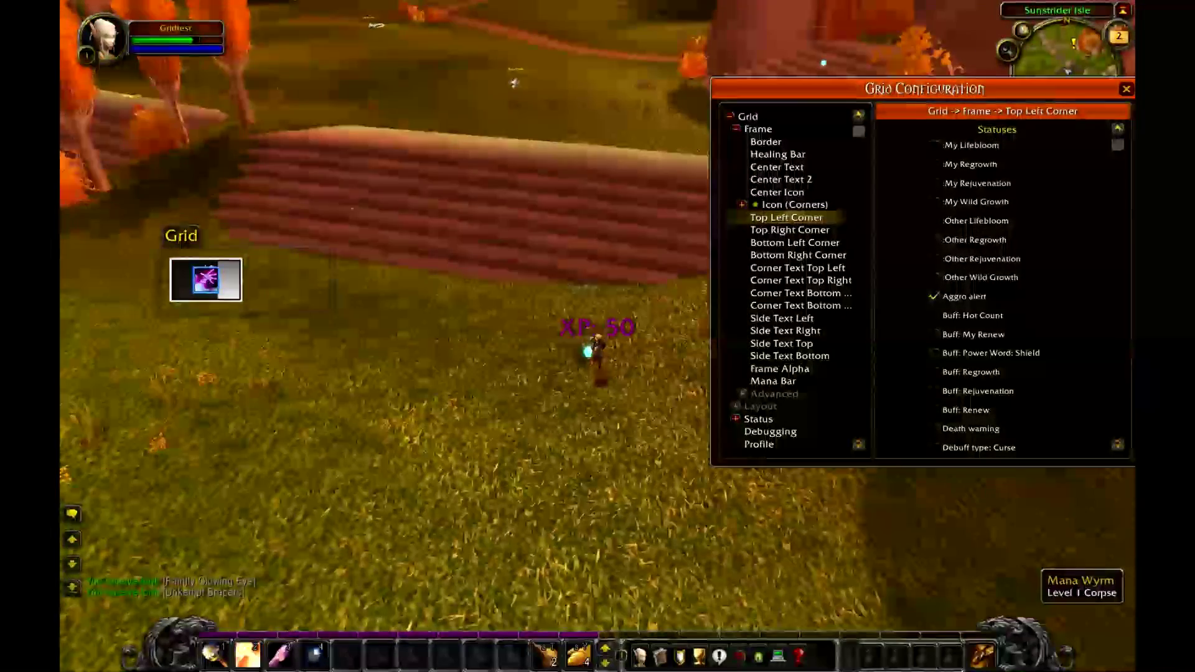
left_click_drag(610, 344, 575, 344)
key("w")
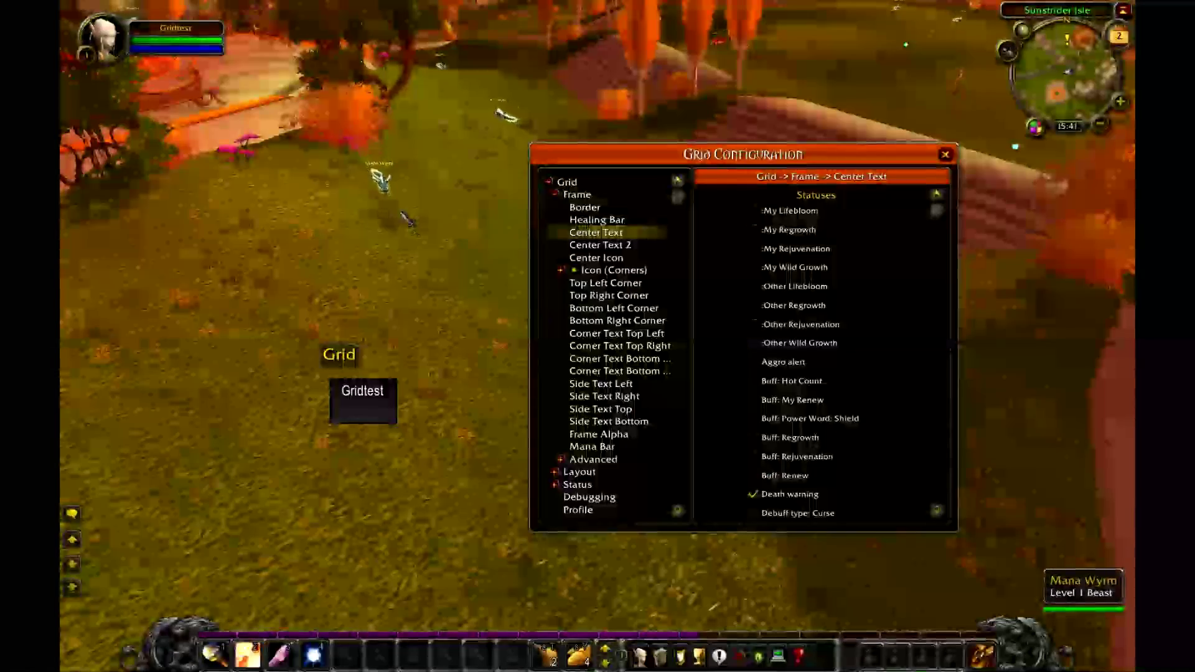
Move the Grid frame farther away from the configuration window.
left_click_drag(409, 344, 261, 296)
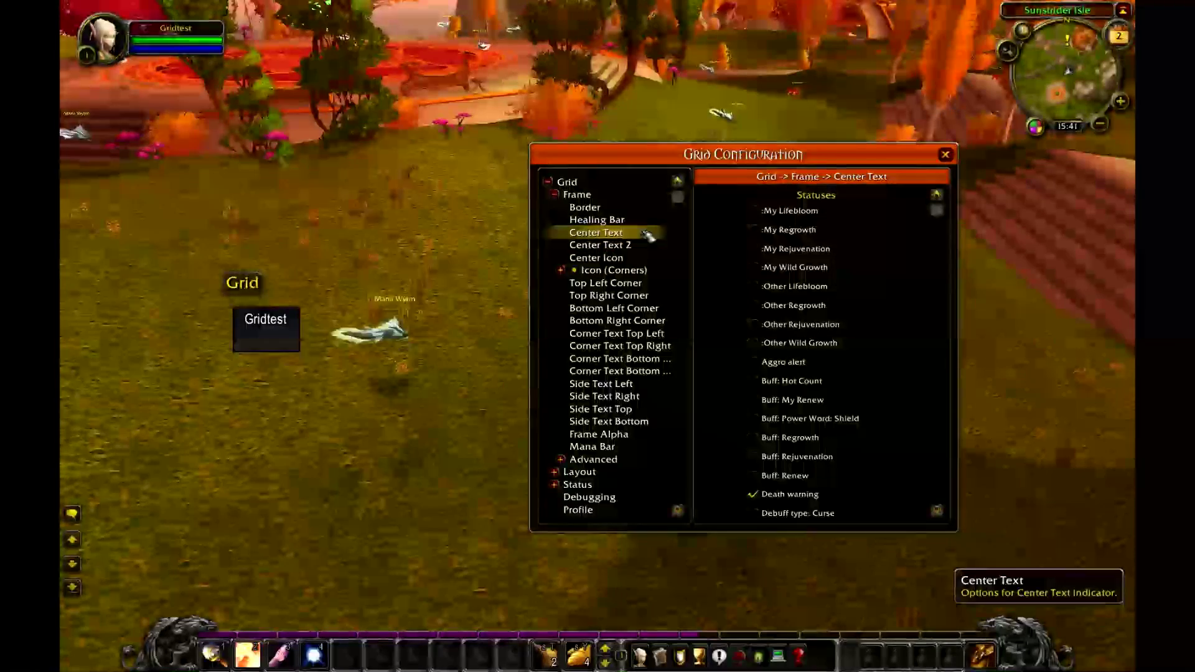
Disable the Death warning, Debuff: Ghost, Feign Death warning, Health deficit and Offline warning statuses for the Center Text indicator.
scroll(834, 367, "down", 5)
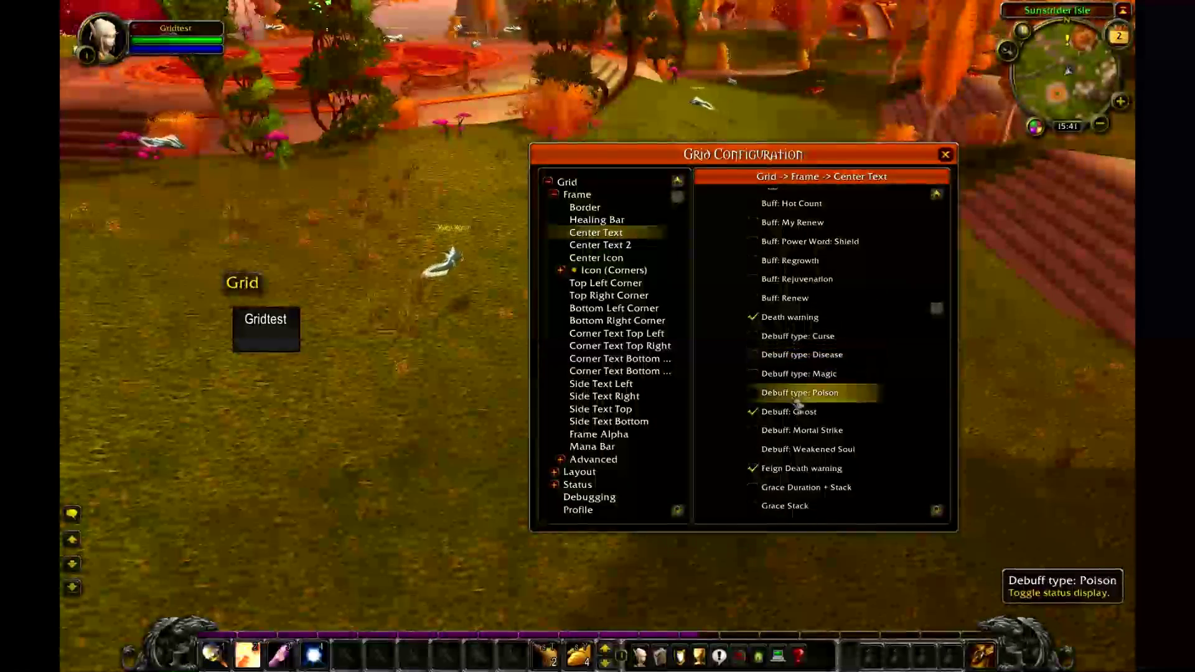
left_click(764, 323)
left_click(768, 412)
left_click(768, 468)
scroll(783, 460, "down", 2)
scroll(783, 457, "down", 2)
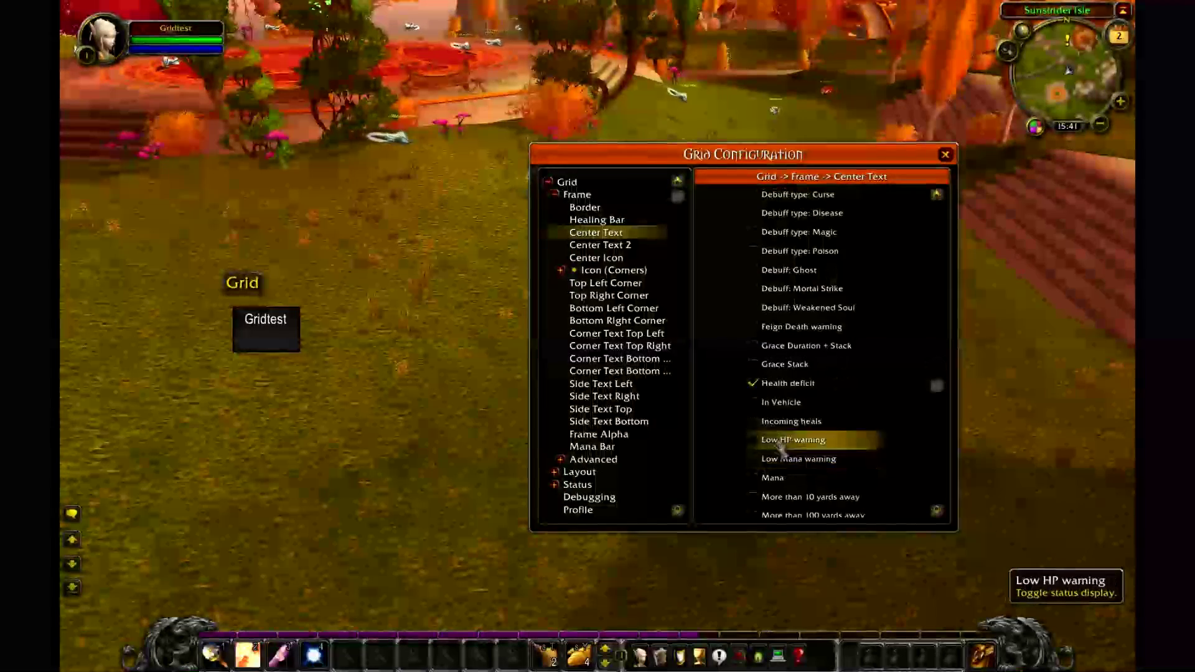
scroll(784, 392, "down", 5)
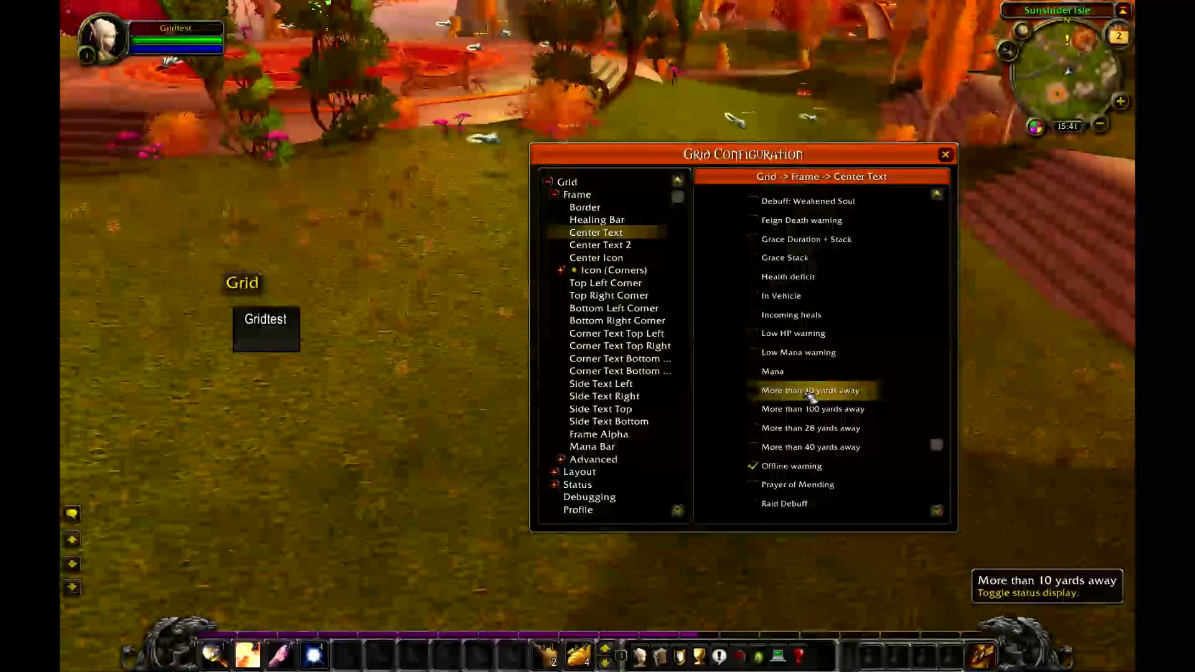
left_click(764, 375)
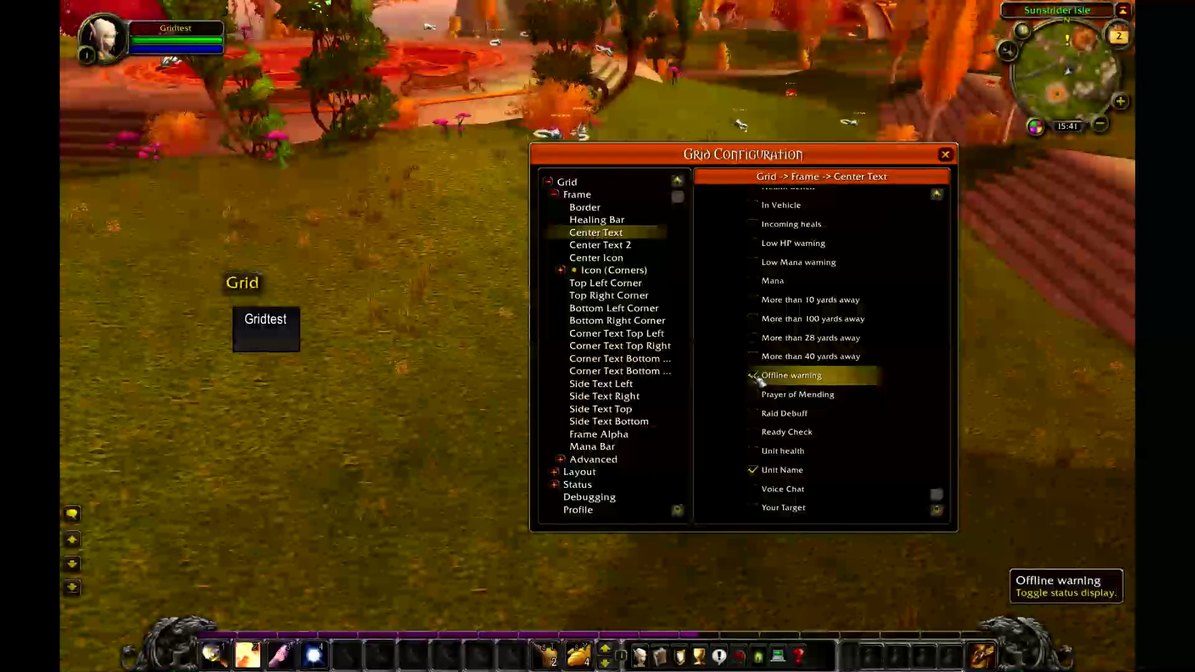
Enable the Incoming heals status for the Center Text 2 indicator.
left_click(610, 245)
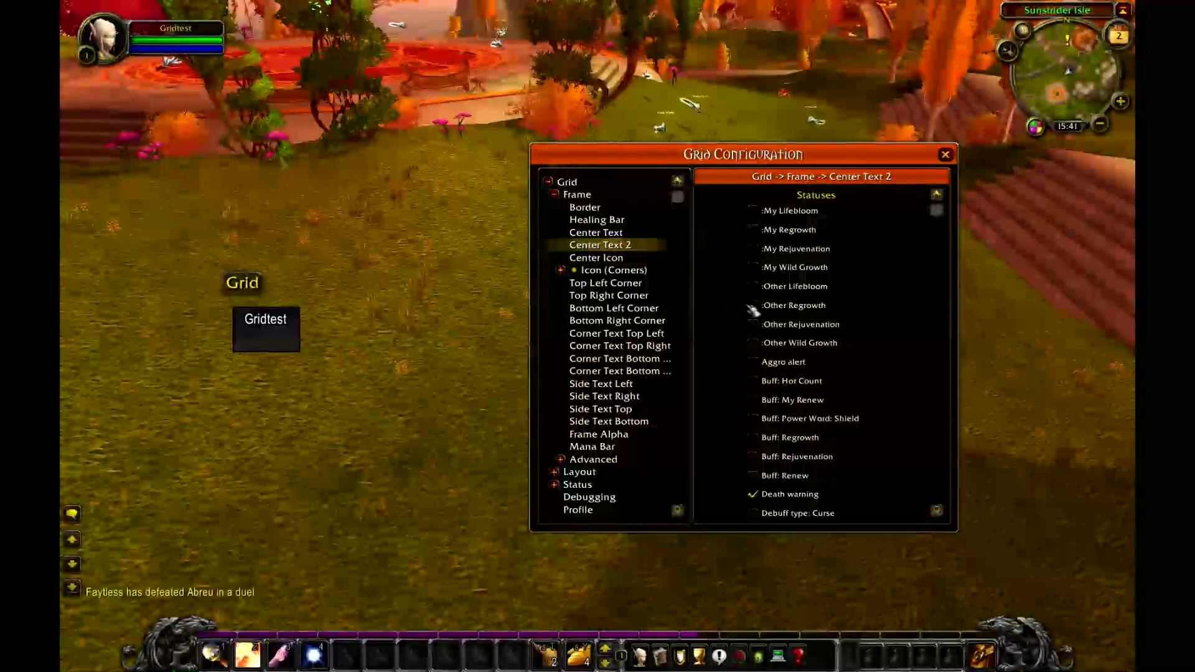
scroll(809, 311, "down", 3)
scroll(808, 317, "down", 4)
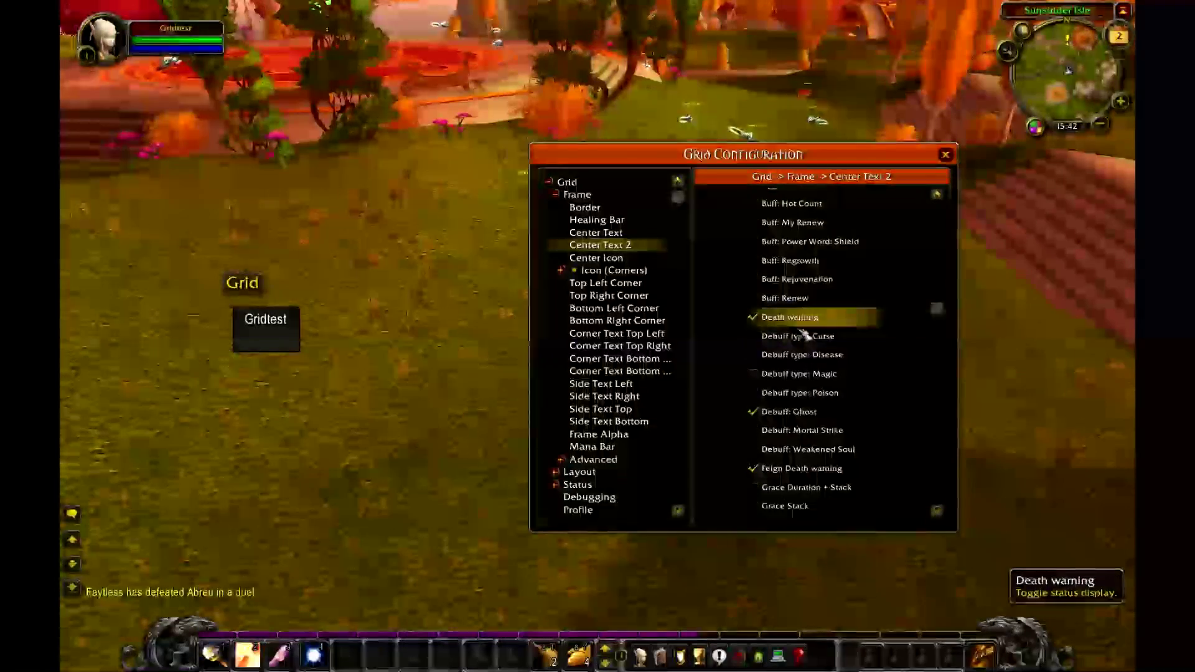
scroll(806, 346, "down", 1)
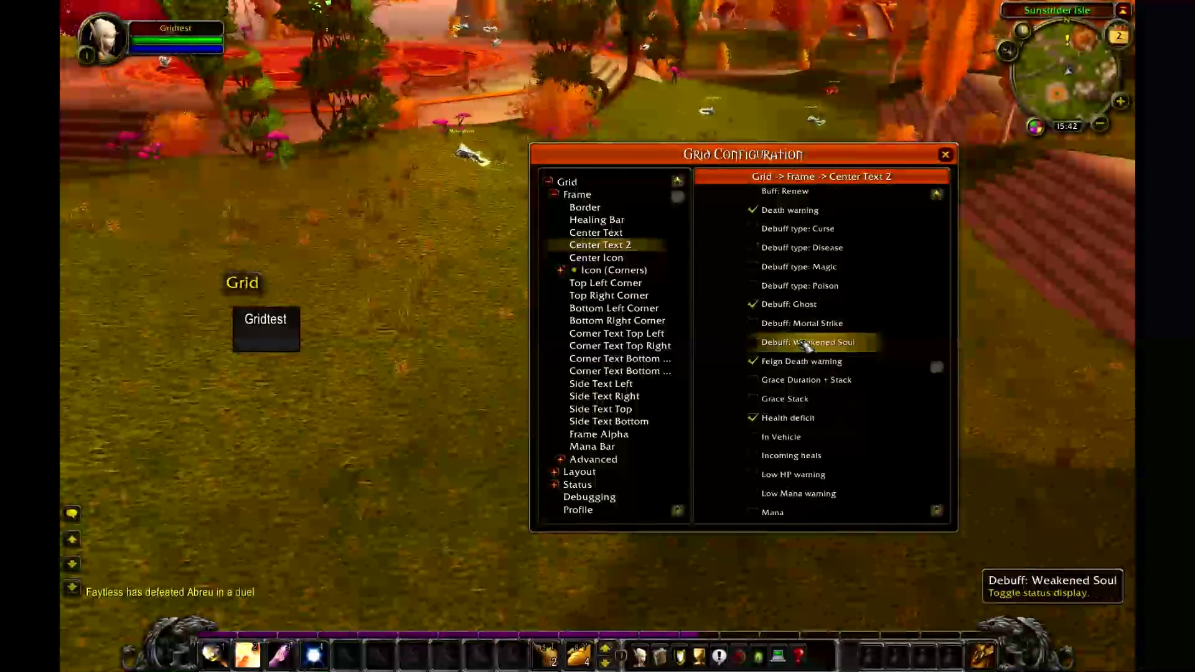
scroll(809, 349, "down", 4)
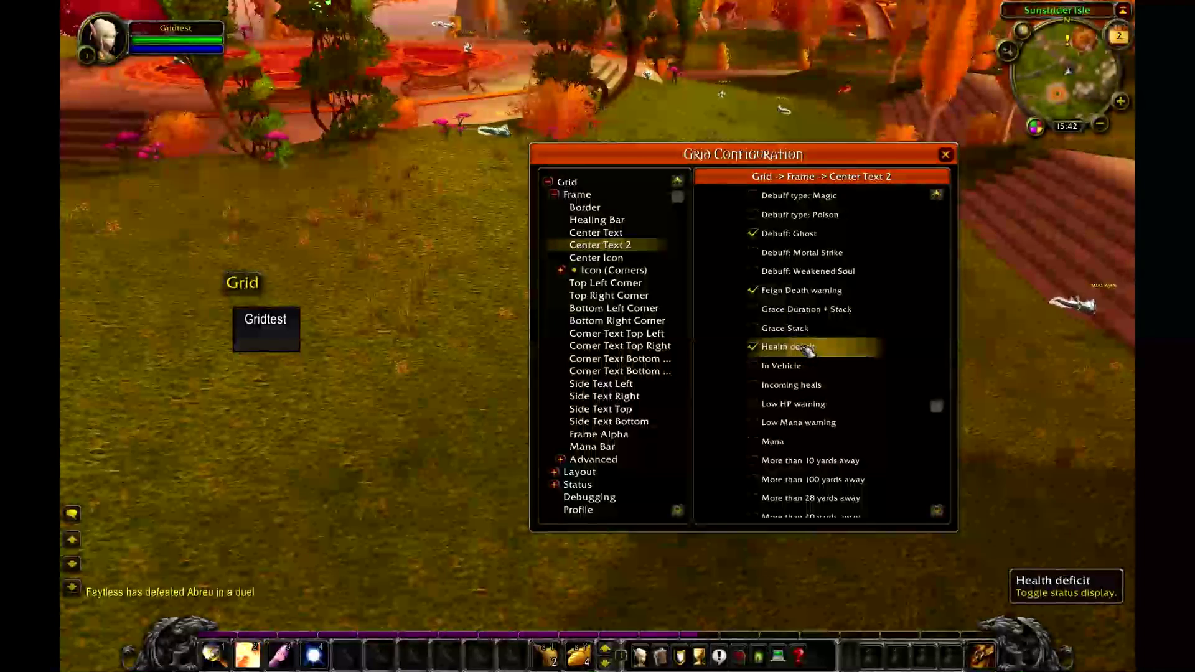
left_click(761, 385)
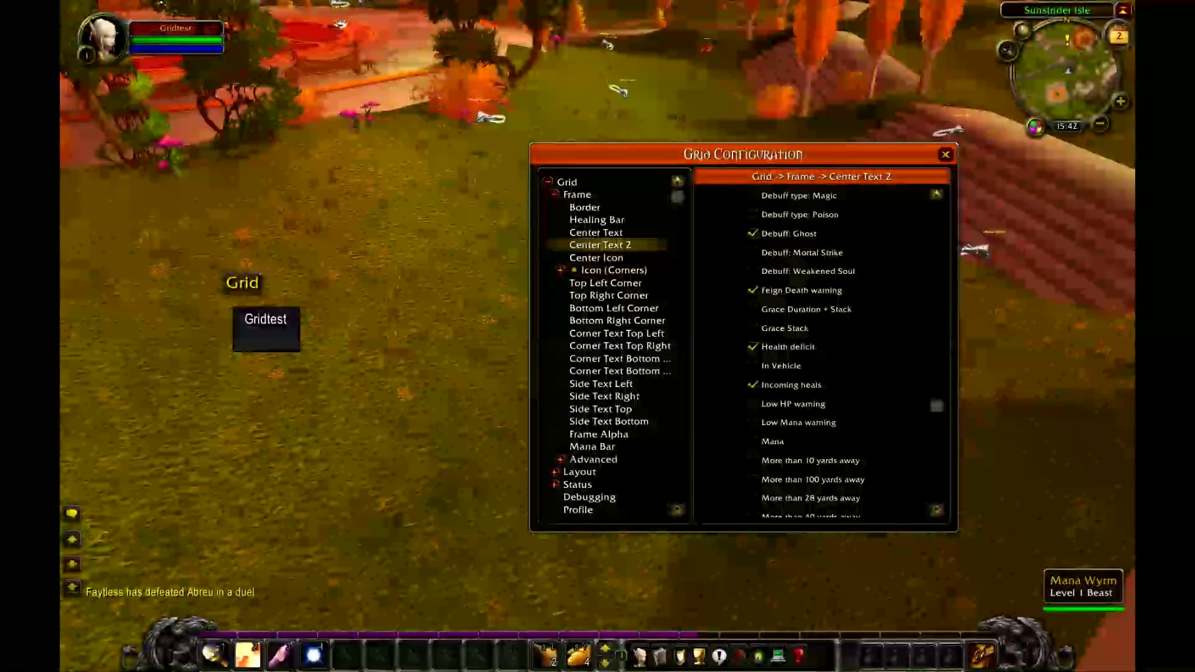
Attack a Mana Wyrm with Smite and move the Grid configuration window out of the way of the fight.
left_click(547, 121)
key("2")
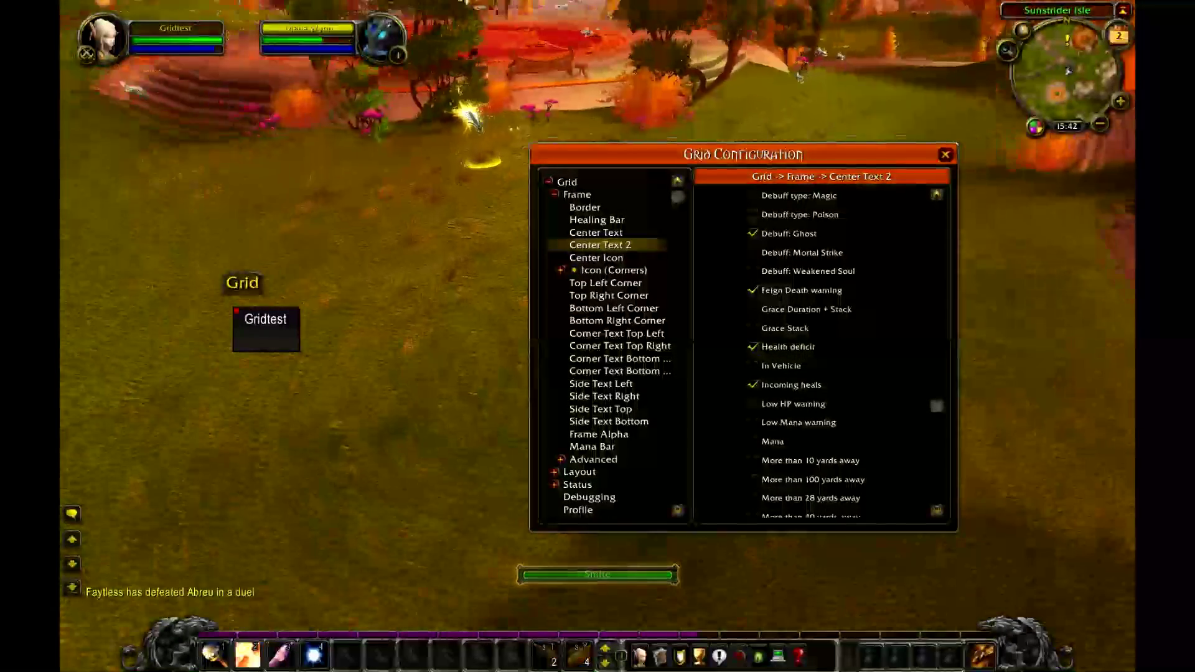
key("a")
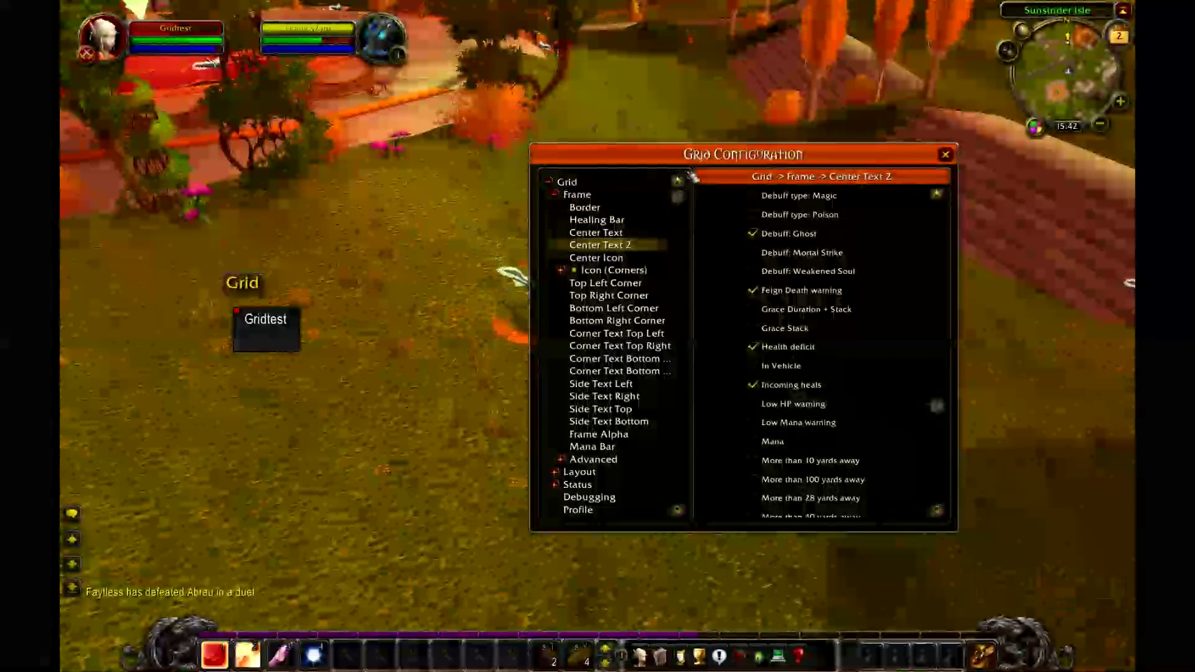
left_click_drag(697, 157, 801, 152)
key("a")
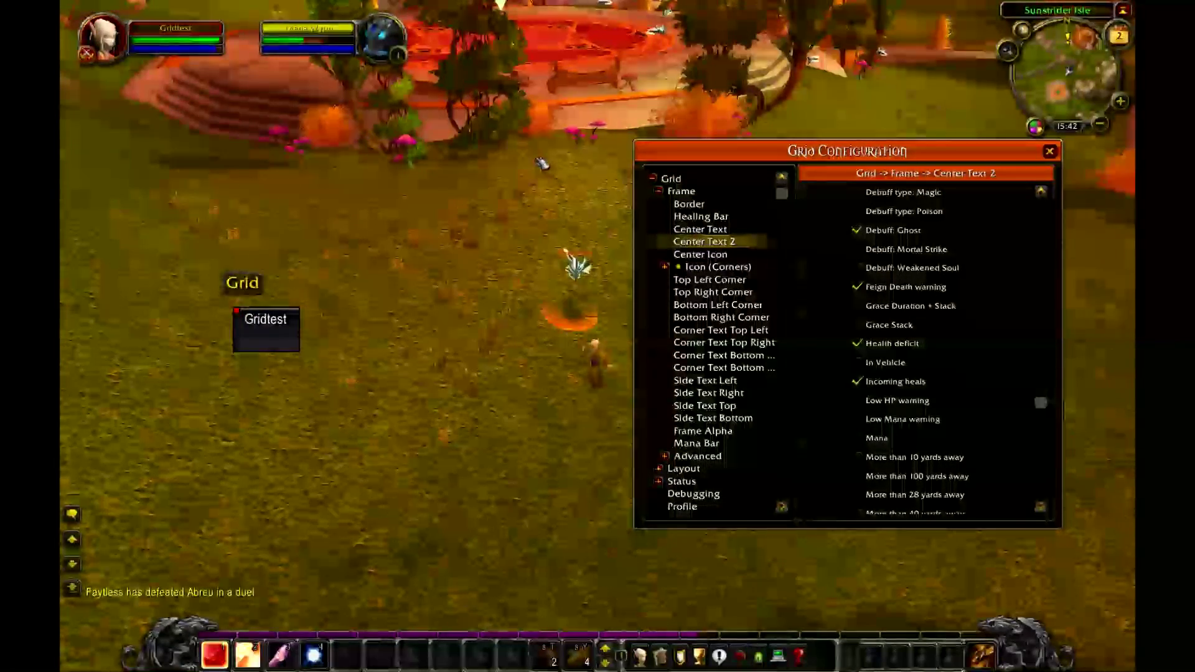
left_click_drag(542, 163, 534, 162)
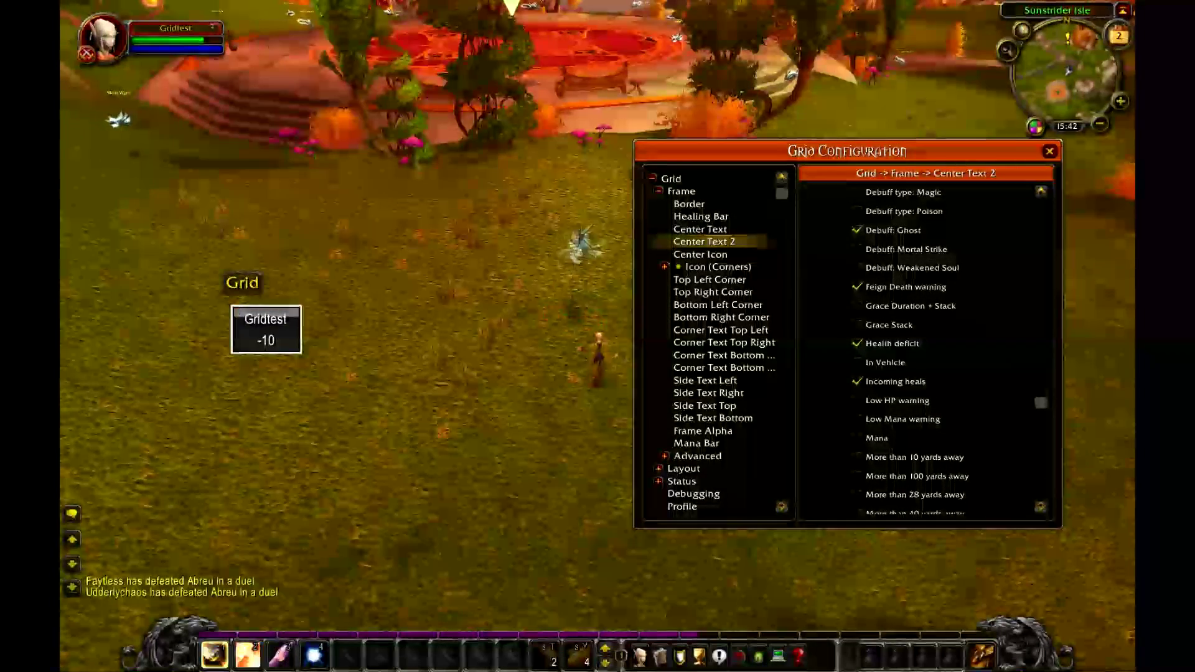
Cast Lesser Heal on the player character through its Grid frame to test the incoming heal text.
left_click_drag(534, 162, 554, 163)
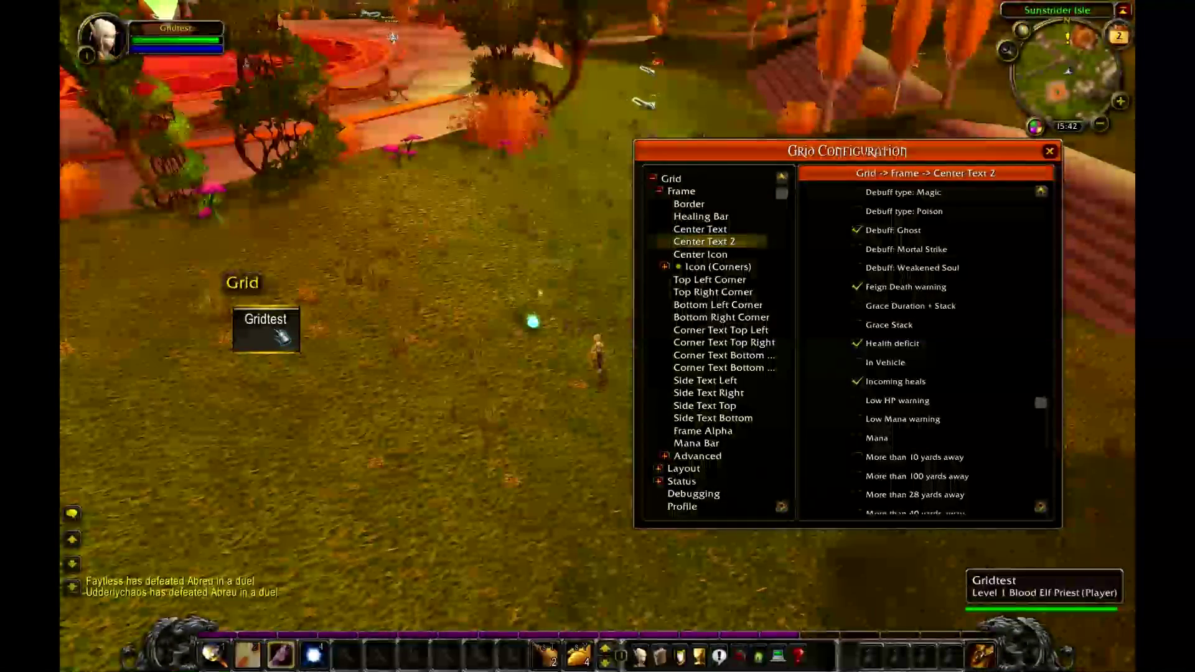
left_click(294, 334)
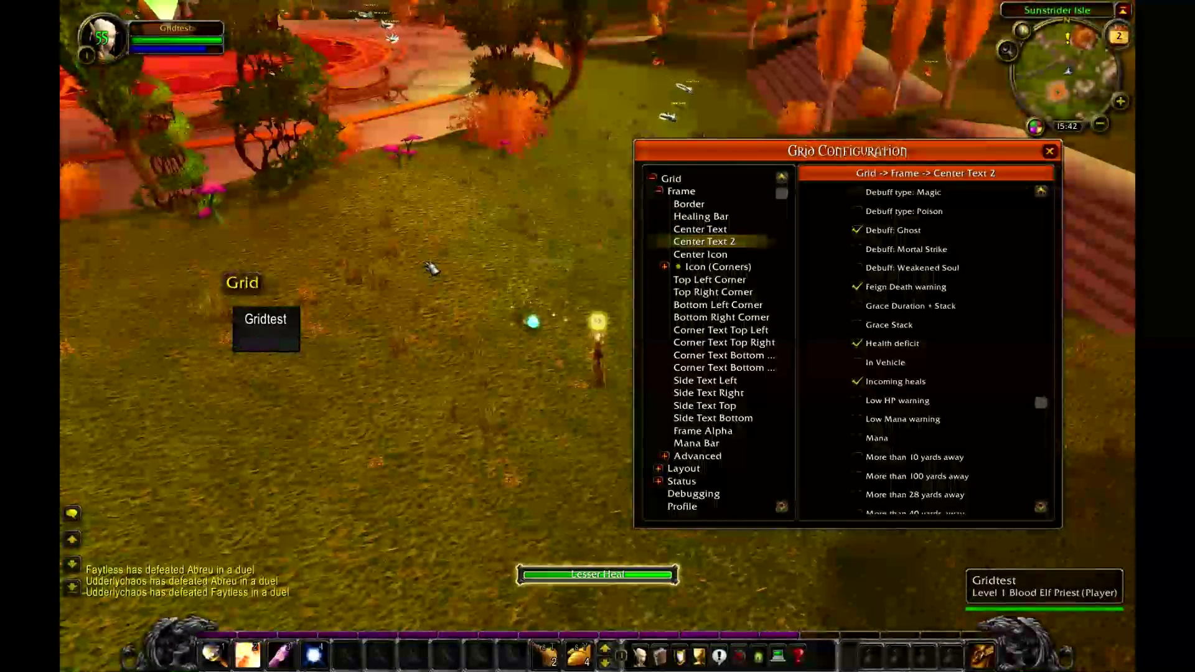
left_click_drag(432, 267, 473, 264)
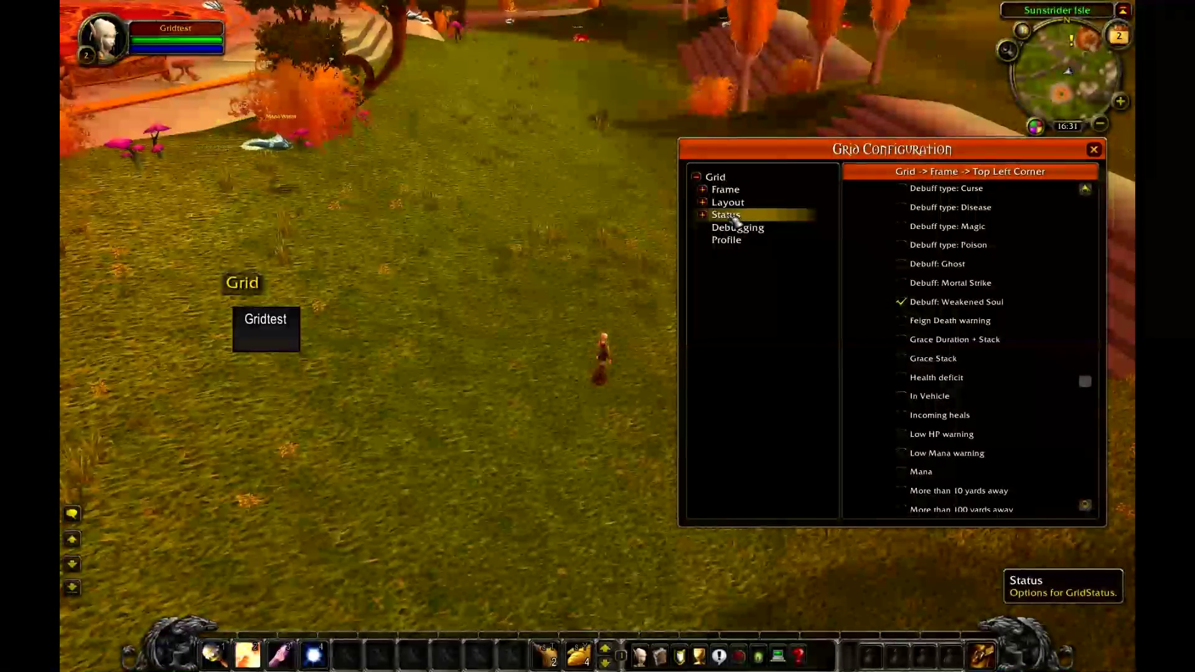
In the Auras statuses, set the Buff: Power Word: Shield priority to 99 and switch on Show if mine.
left_click(733, 216)
left_click(706, 216)
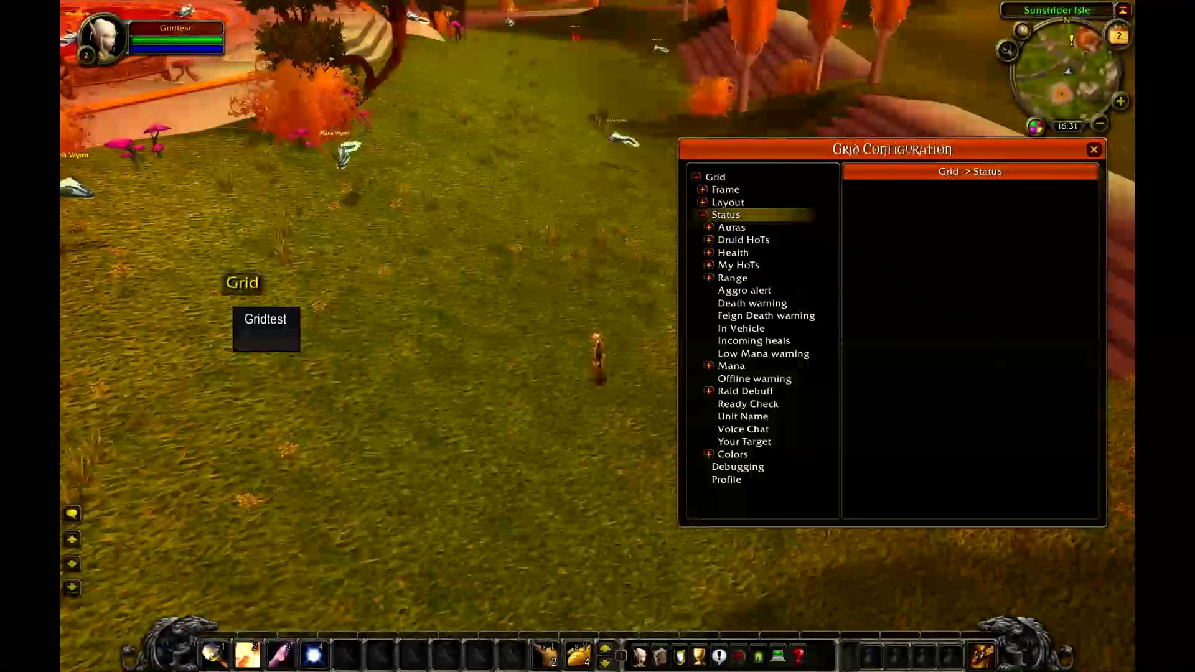
left_click_drag(577, 245, 545, 245)
key("a")
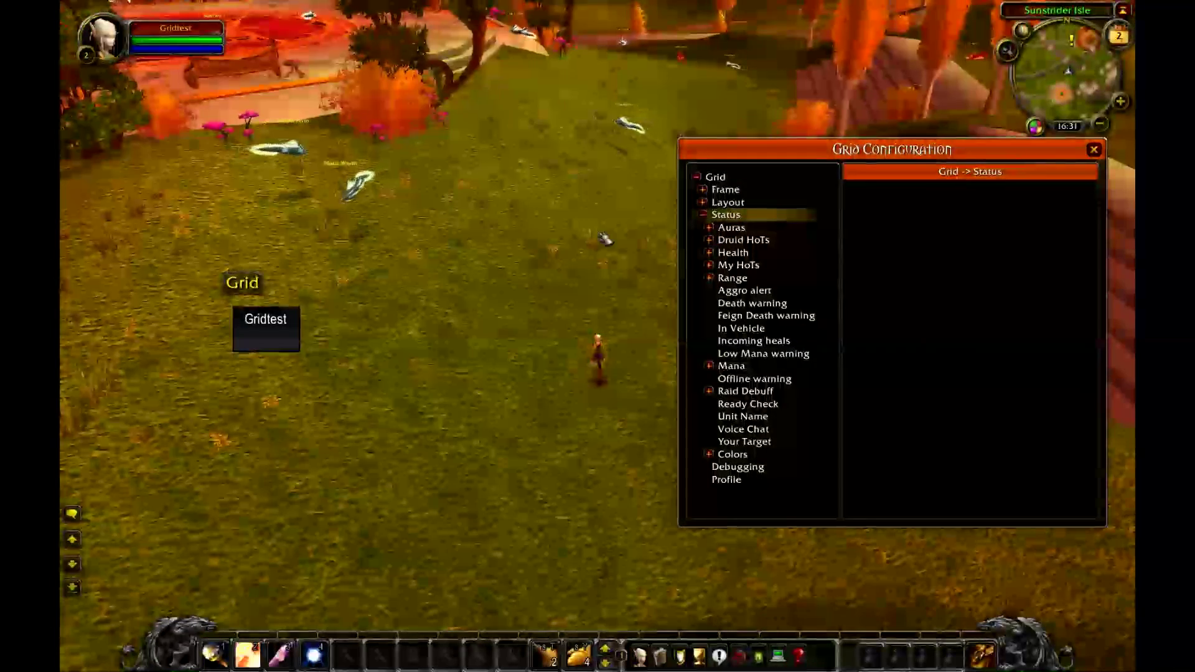
mouse_move(615, 231)
left_mouse_down()
mouse_move(582, 232)
mouse_move(635, 220)
left_mouse_up()
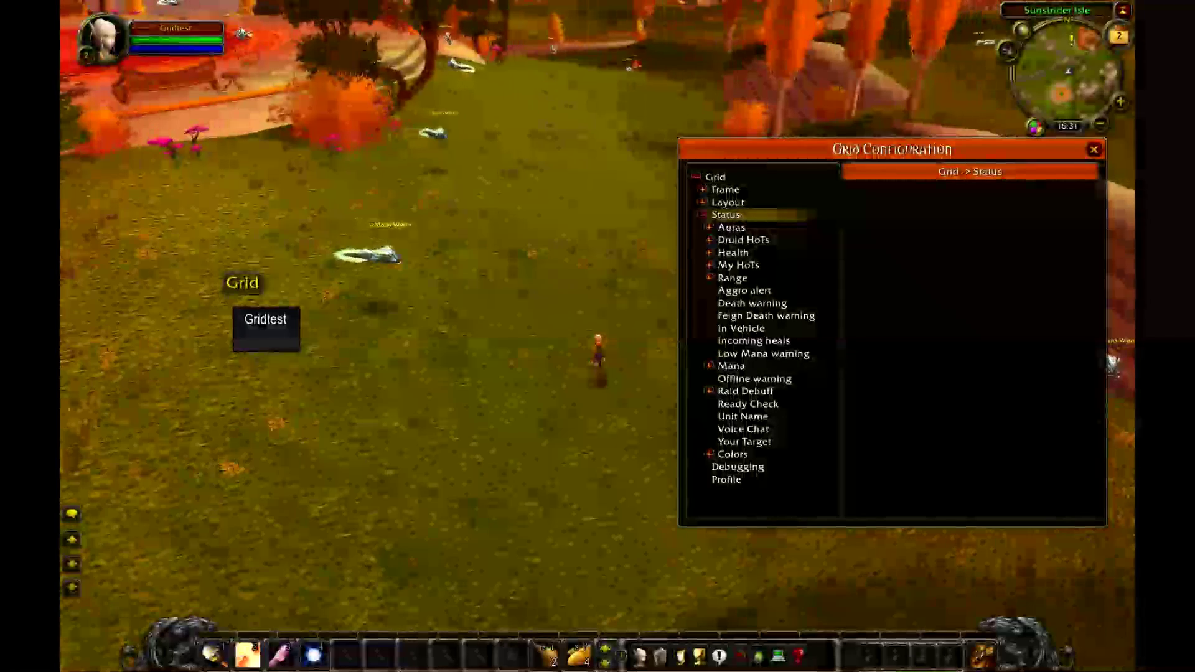
left_click(729, 228)
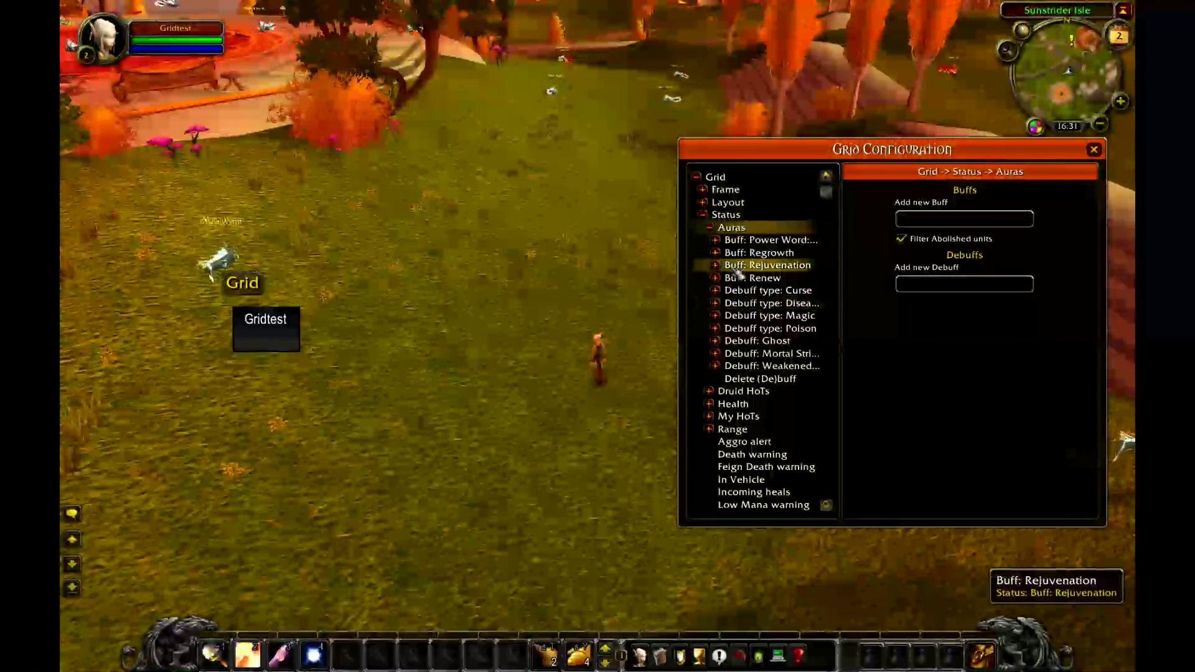
left_click(731, 241)
left_click_drag(909, 162, 835, 159)
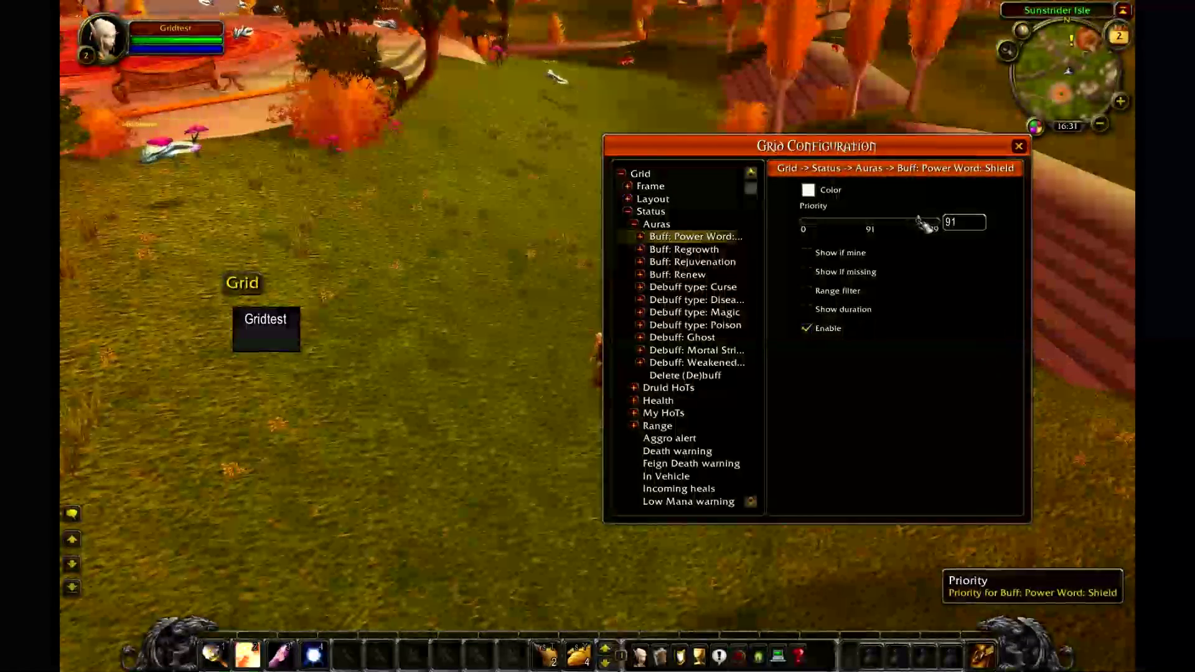
left_click_drag(921, 222, 935, 225)
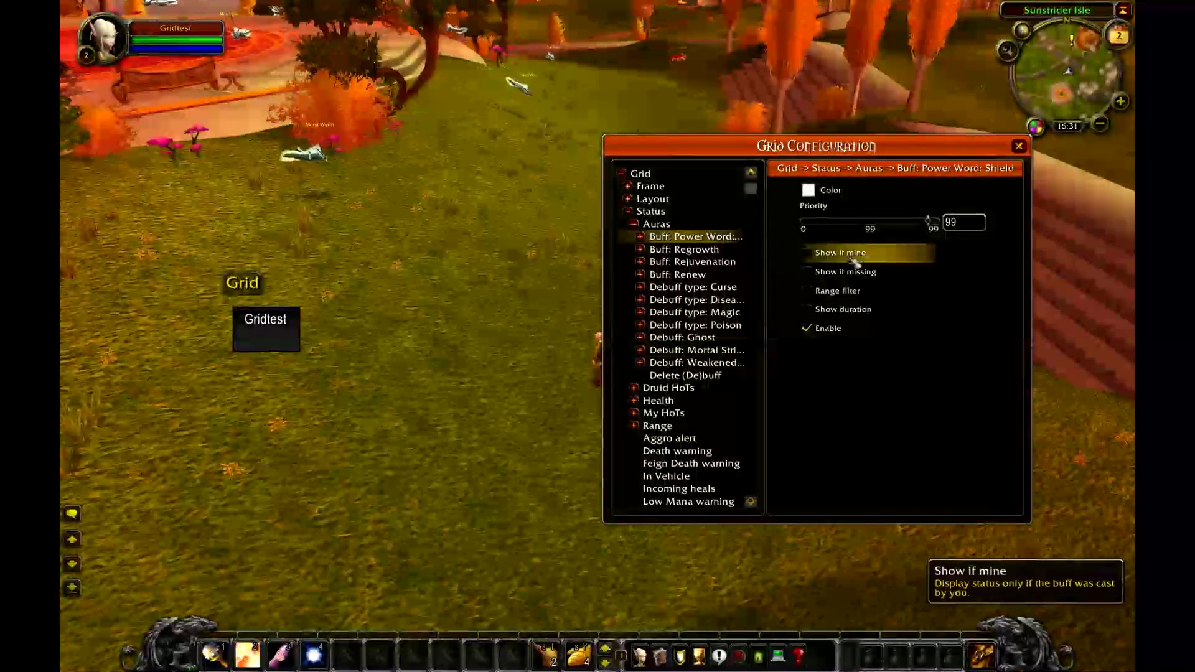
left_click(807, 254)
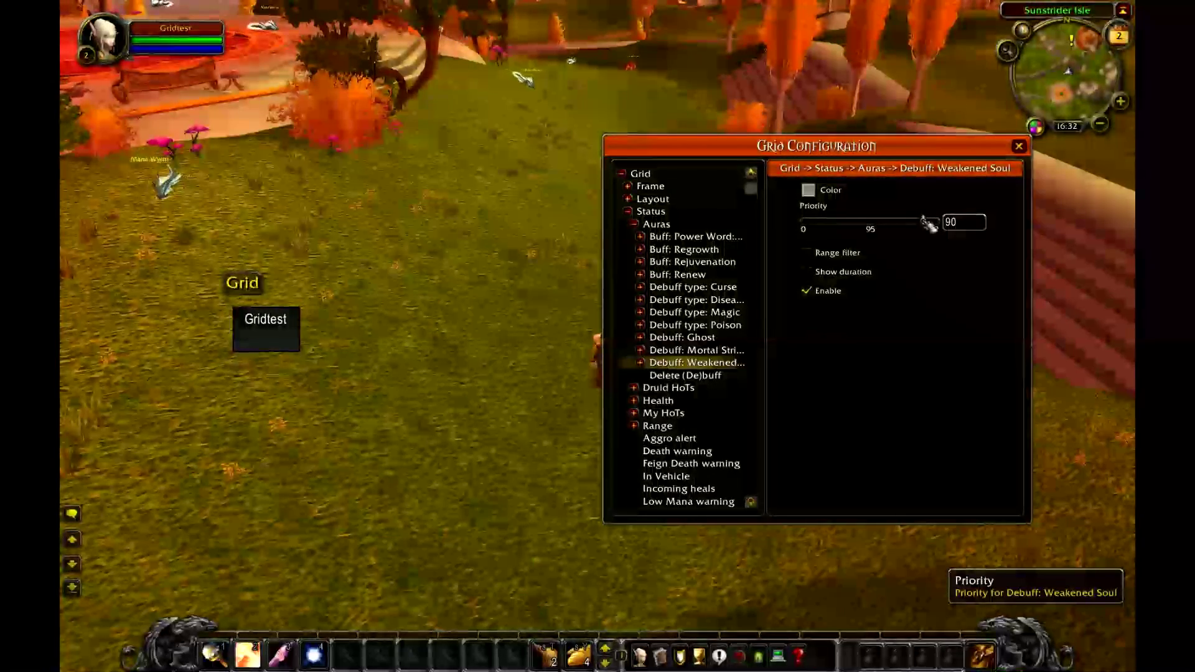
Configure the Debuff: Weakened Soul status with priority 95, a bright red color and Show duration switched on.
left_click(928, 224)
left_click(807, 190)
left_click(491, 338)
left_click_drag(498, 336, 481, 335)
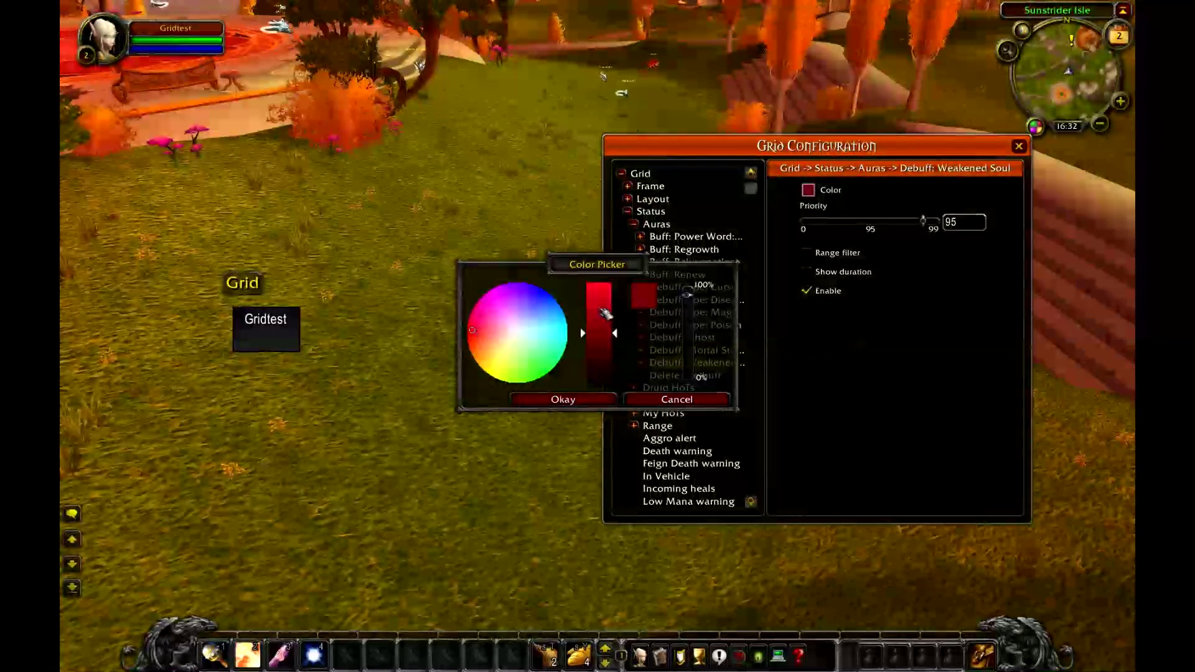
left_click_drag(605, 315, 614, 278)
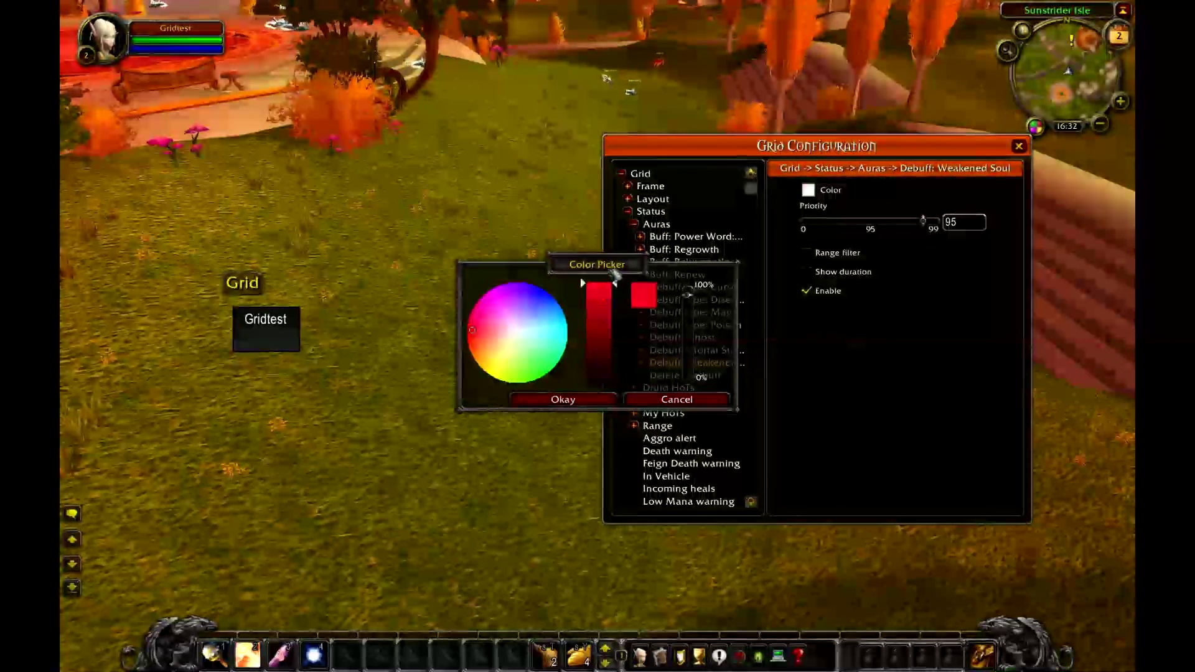
left_click(584, 398)
left_click(809, 274)
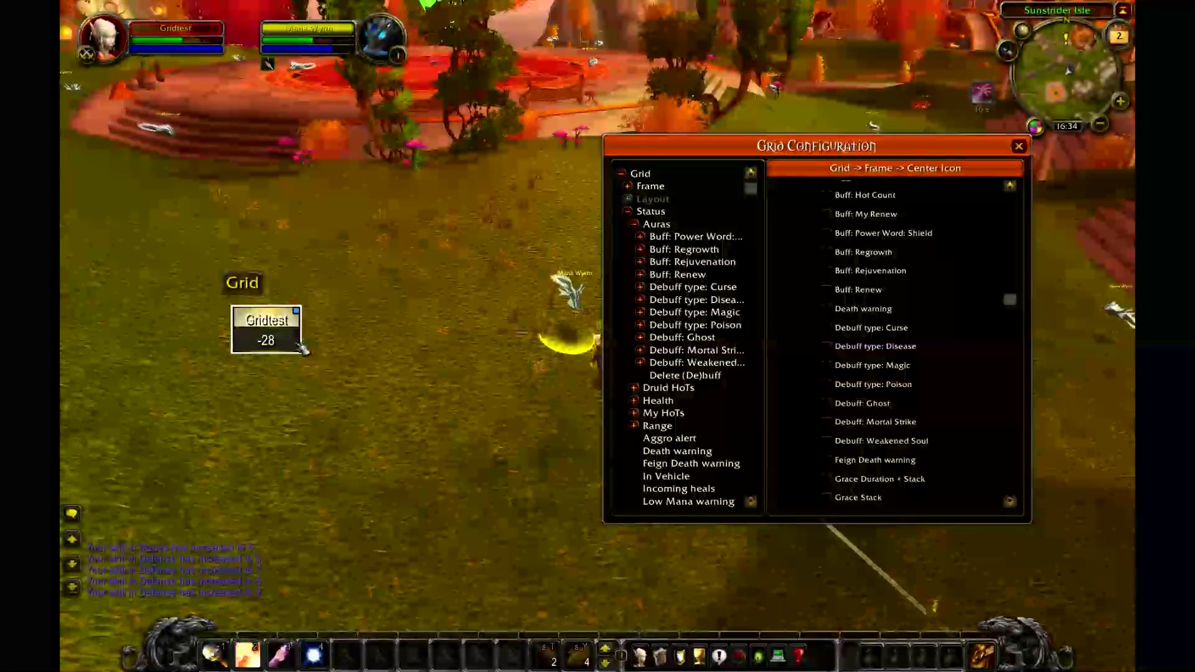
left_click_drag(479, 238, 598, 243)
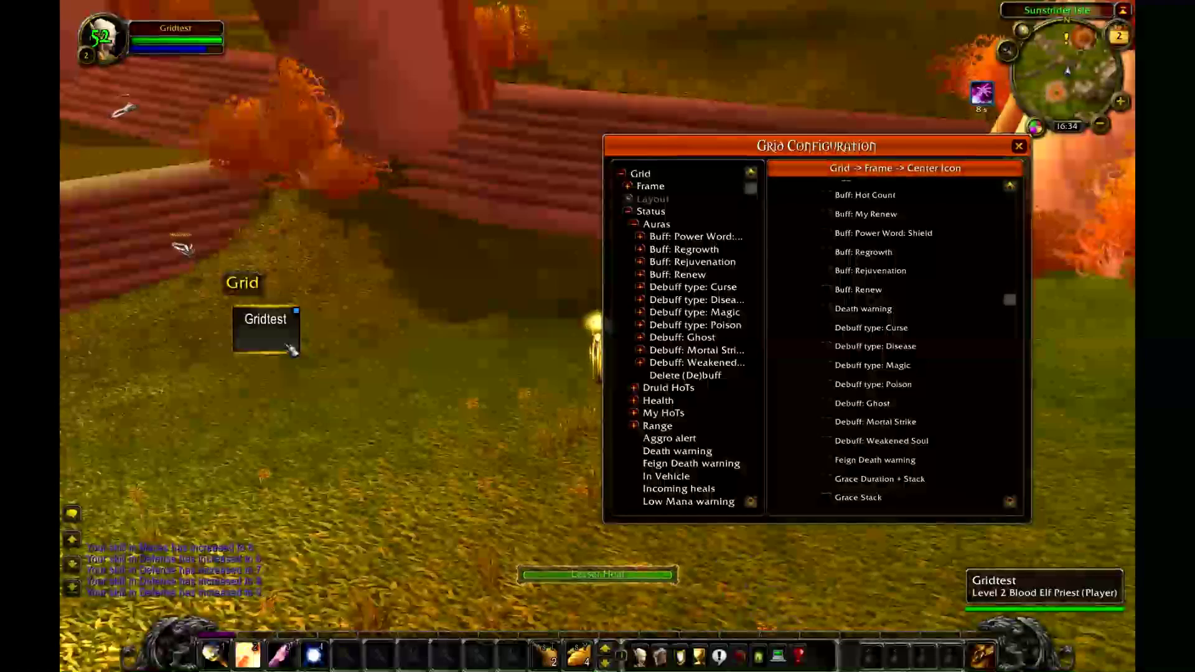
key("a")
left_click_drag(448, 339, 386, 337)
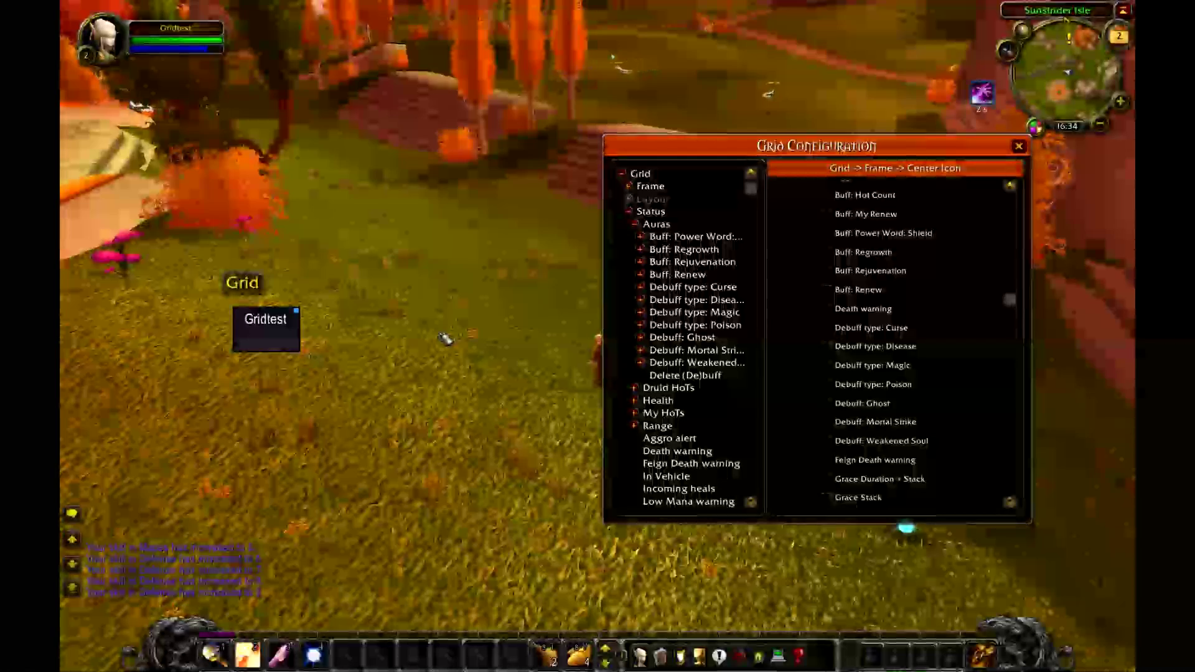
Set the health threshold of the Health deficit status to 85.
scroll(684, 373, "down", 3)
left_click(656, 295)
left_click(681, 307)
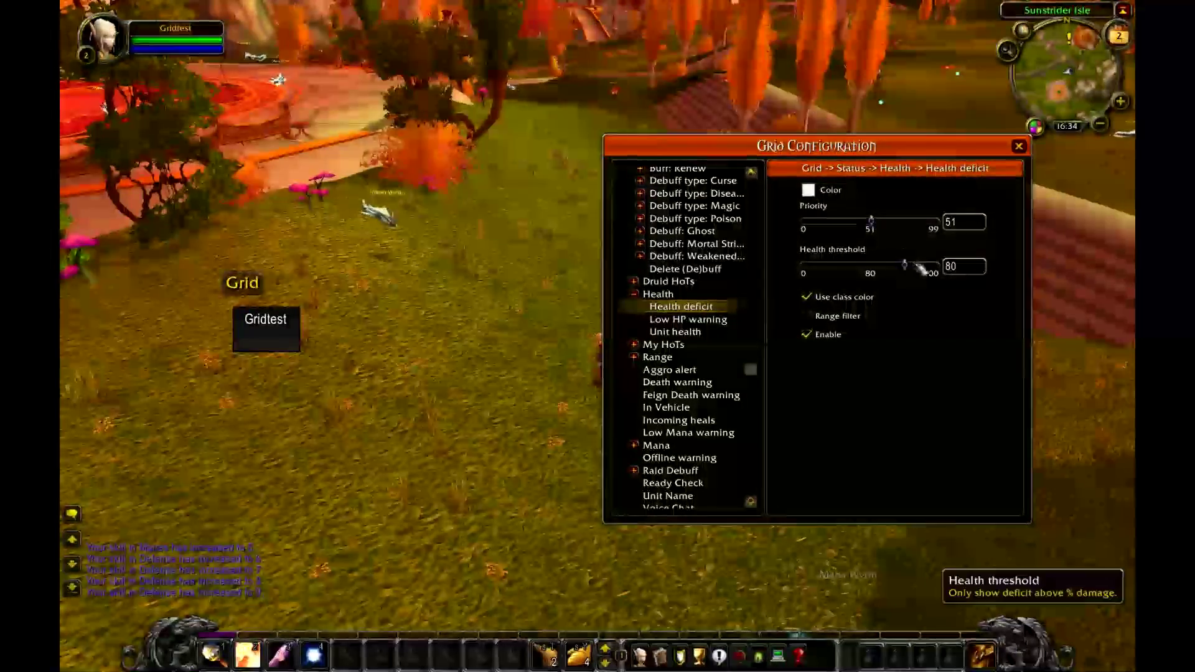
left_click_drag(910, 268, 916, 268)
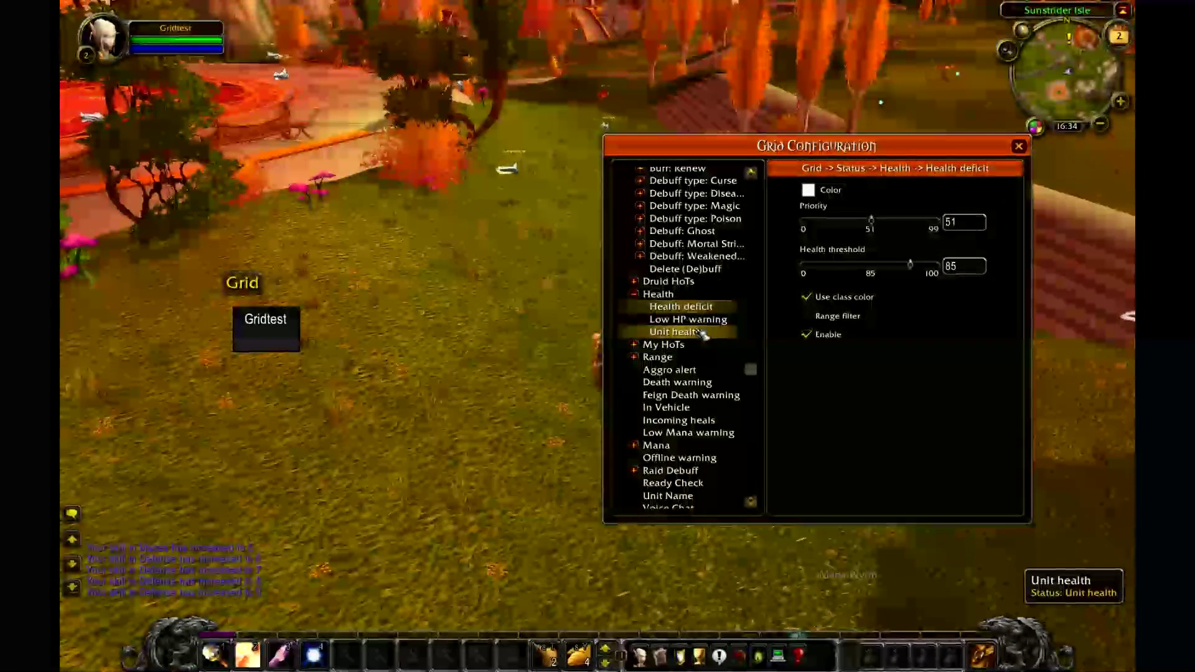
Set the priority of the Incoming heals status to 90.
left_click(687, 422)
left_click_drag(870, 218, 875, 217)
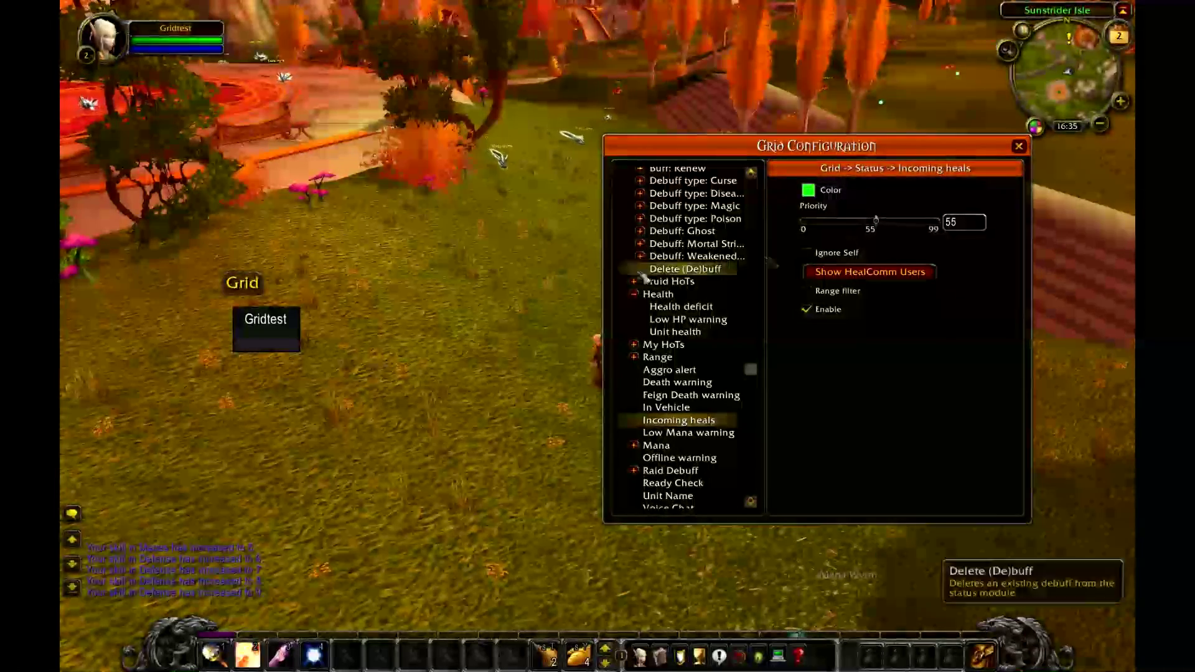
left_click_drag(454, 283, 598, 277)
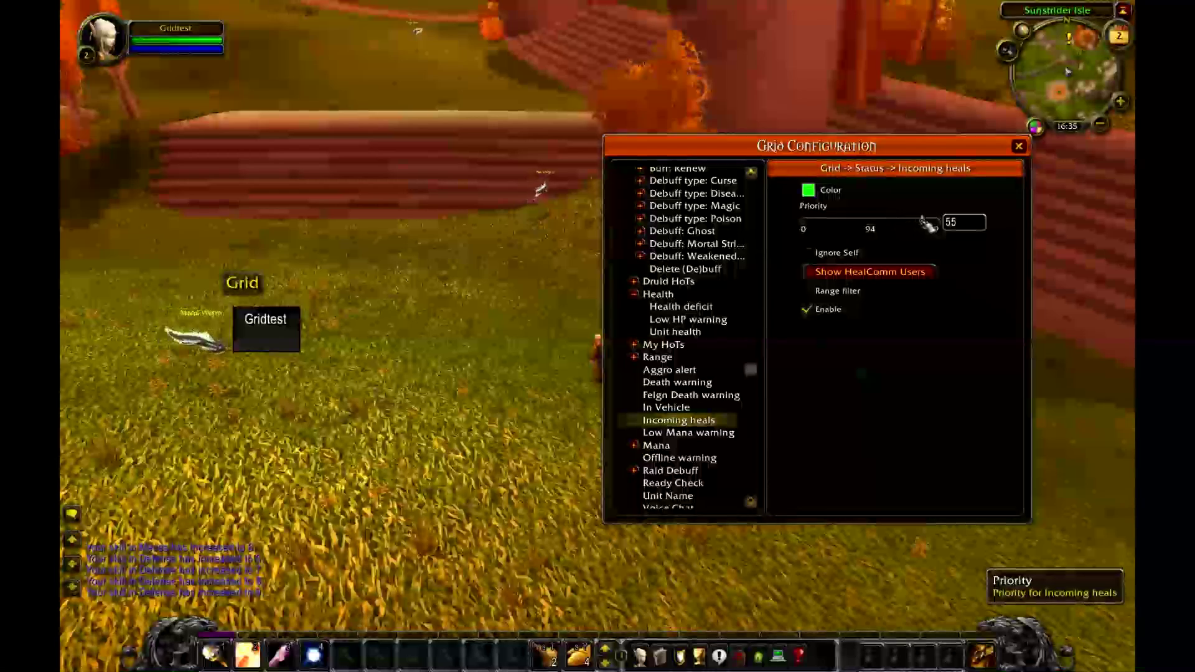
left_click_drag(926, 224, 904, 229)
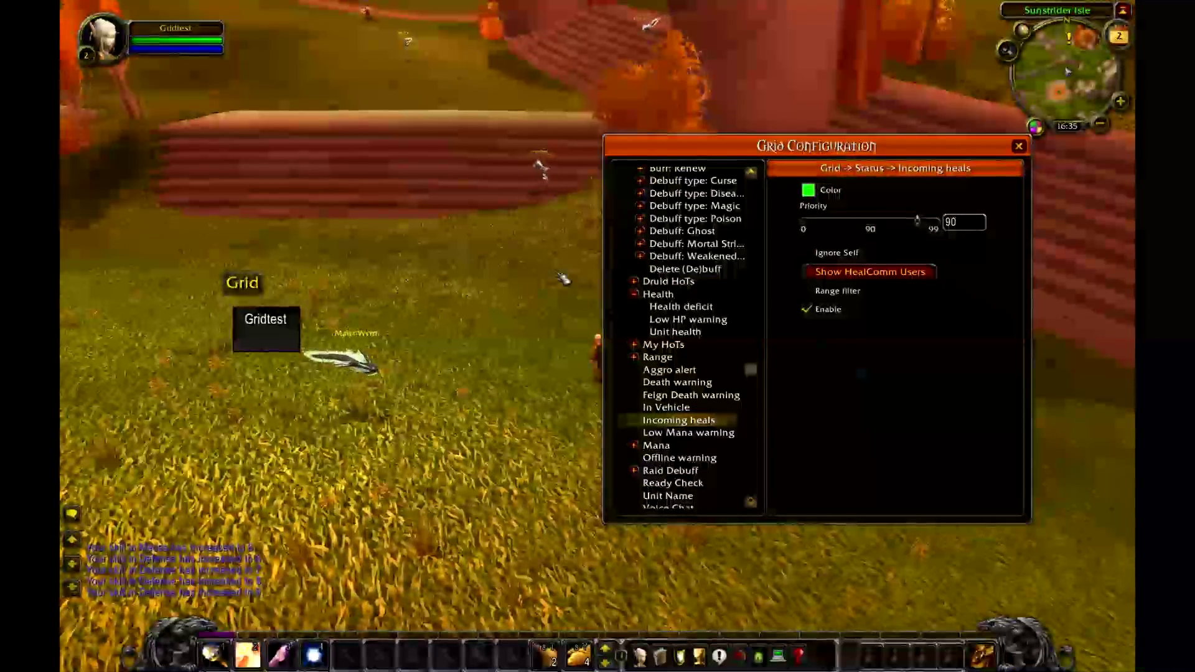